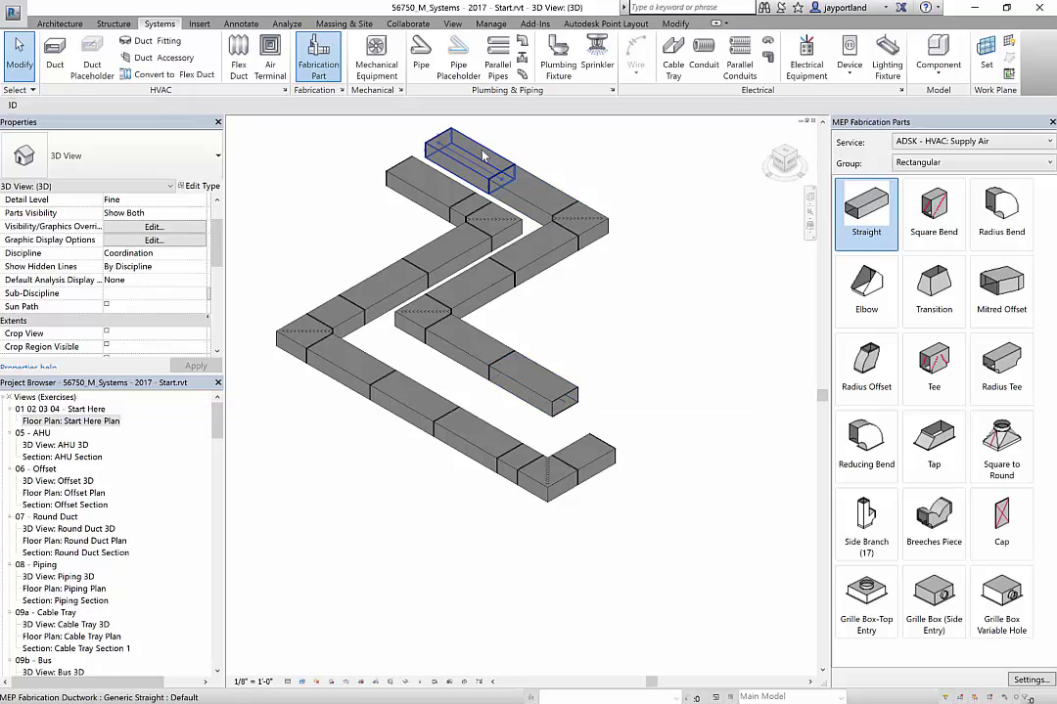
Select the whole upper eight-straight duct run and give it Ductwork: Lagging 2" insulation
{"action": "left_click", "coordinate": [494, 164]}
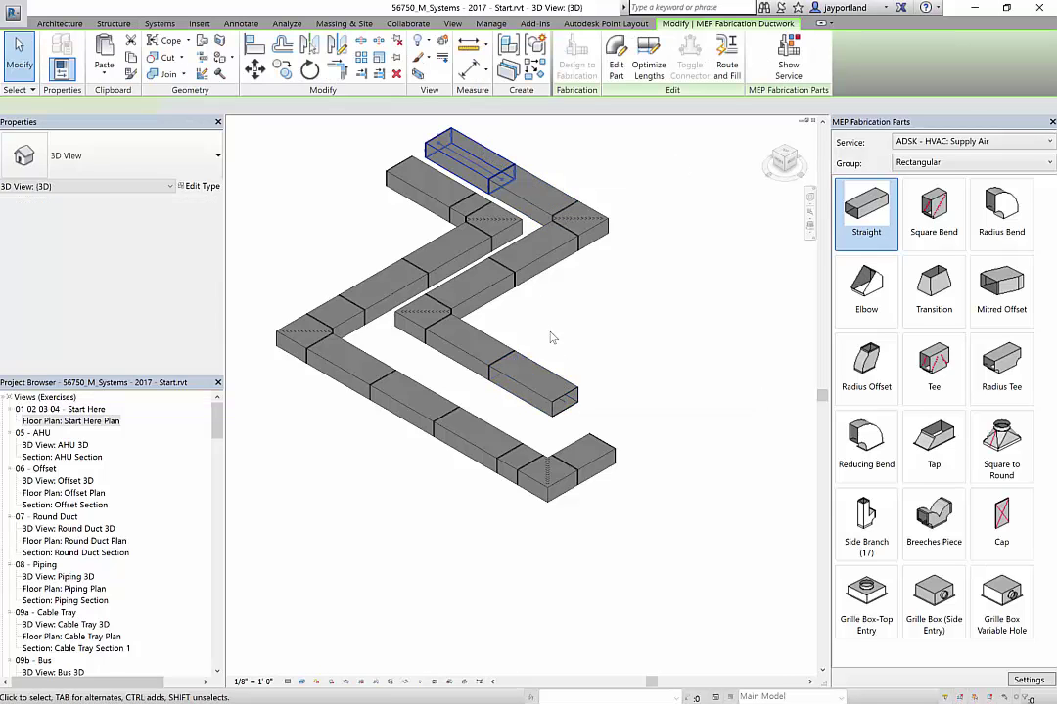
{"action": "key", "text": "Tab"}
{"action": "left_click", "coordinate": [550, 382]}
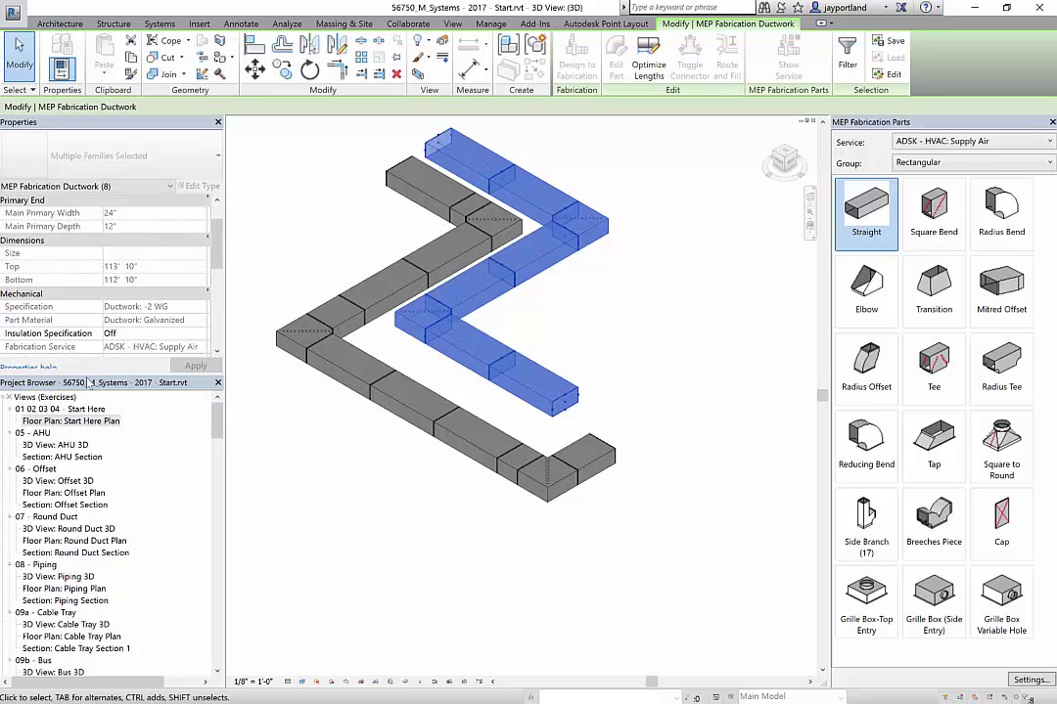
{"action": "left_click_drag", "start_coordinate": [88, 375], "coordinate": [88, 475]}
{"action": "left_click", "coordinate": [203, 334]}
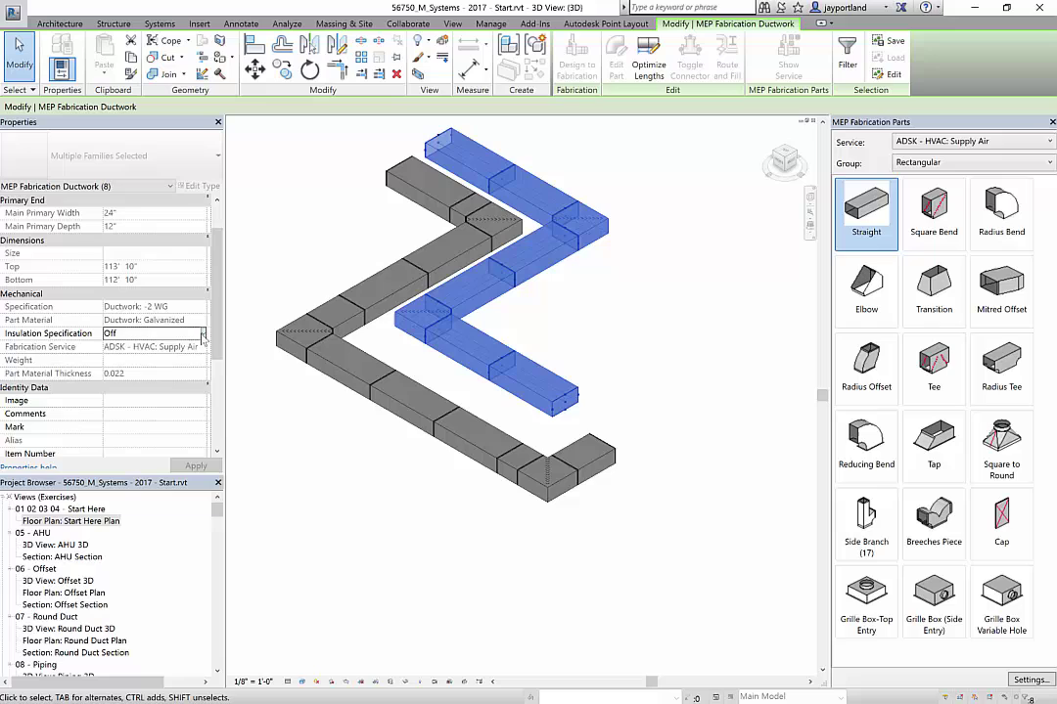
{"action": "left_click", "coordinate": [203, 335]}
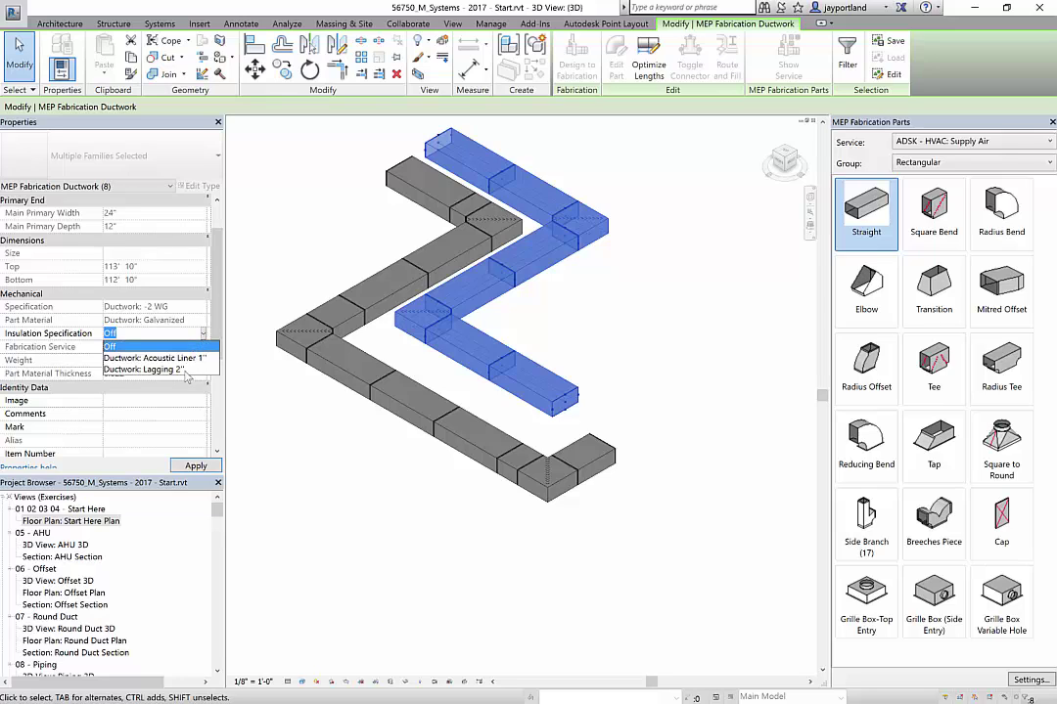
{"action": "left_click", "coordinate": [157, 370]}
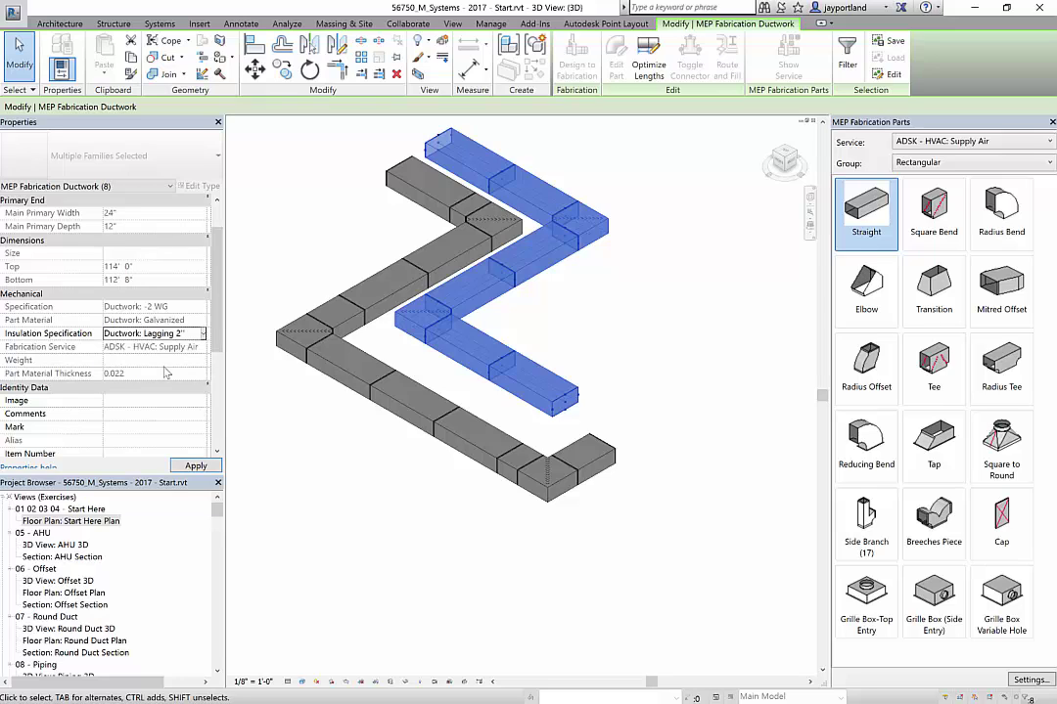
{"action": "left_click", "coordinate": [641, 421]}
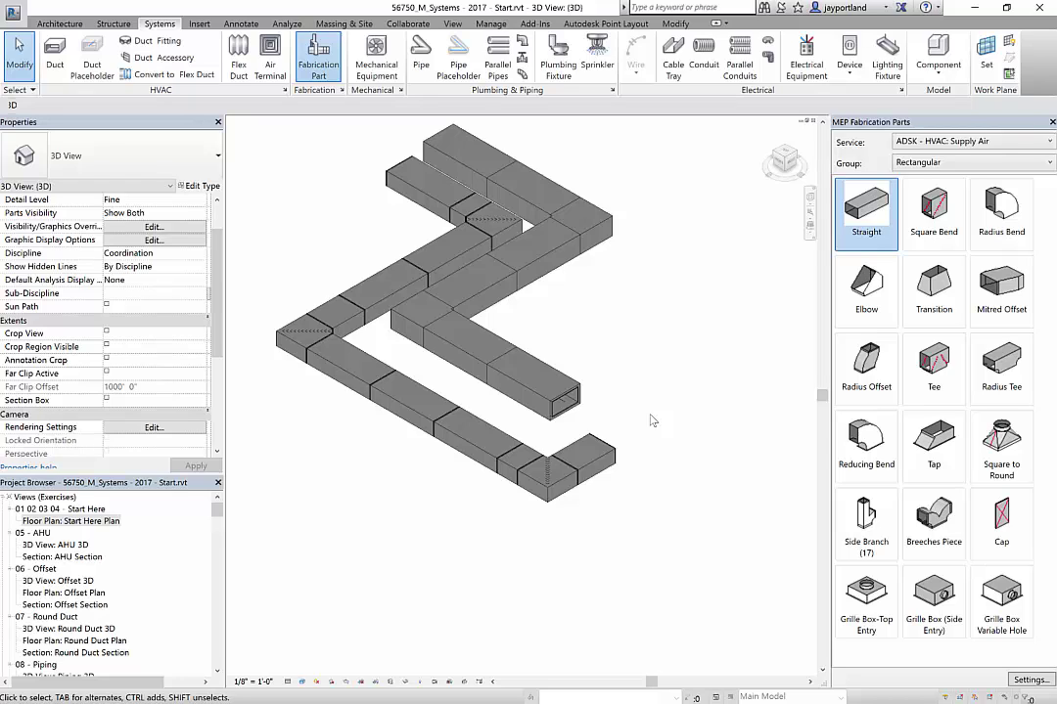
Snap two new Supply Air straights onto the insulated run's upper-left end
{"action": "left_click", "coordinate": [866, 217]}
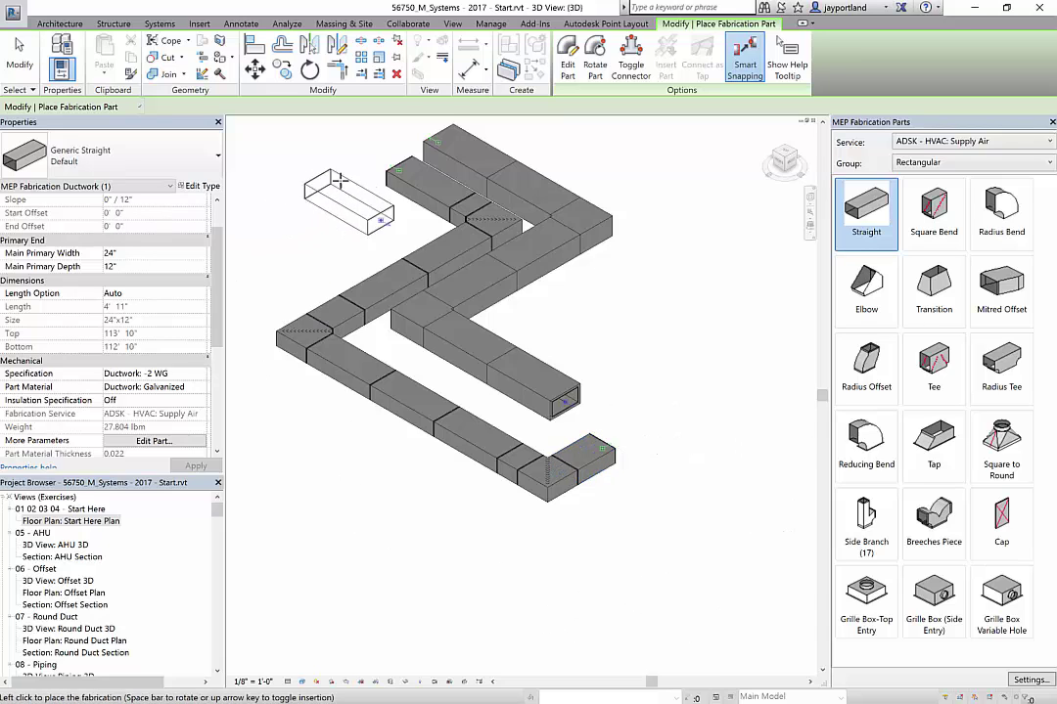
{"action": "left_click", "coordinate": [389, 174]}
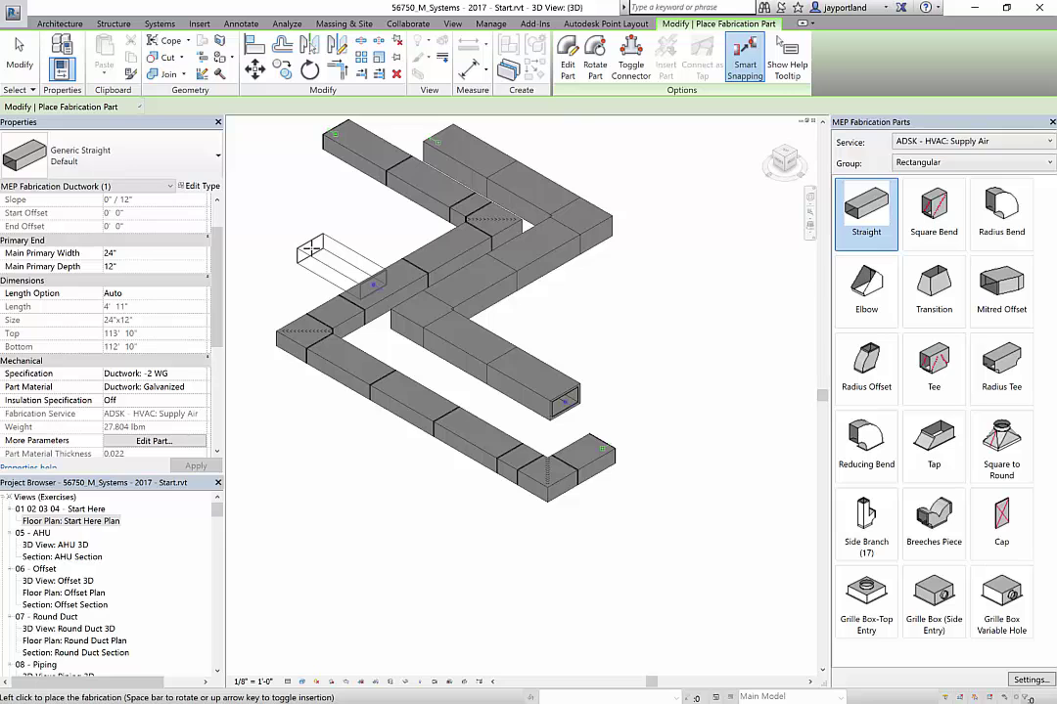
{"action": "middle_click_drag", "start_coordinate": [349, 236], "coordinate": [357, 391]}
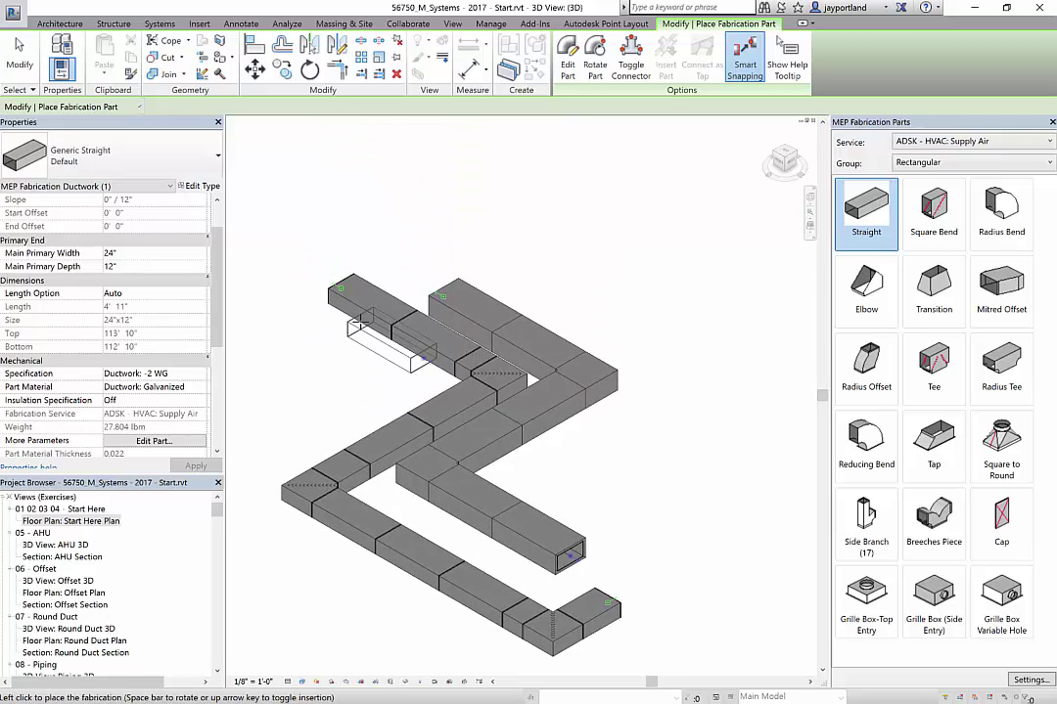
{"action": "scroll", "coordinate": [360, 321], "scroll_direction": "up", "scroll_amount": 3}
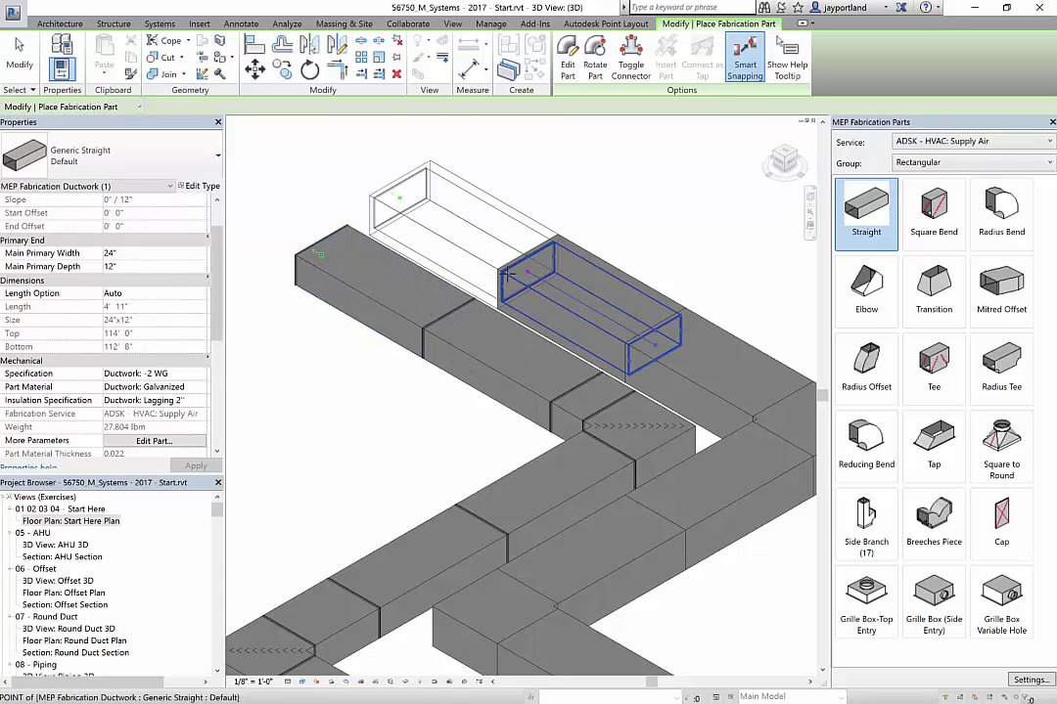
{"action": "left_click", "coordinate": [506, 273]}
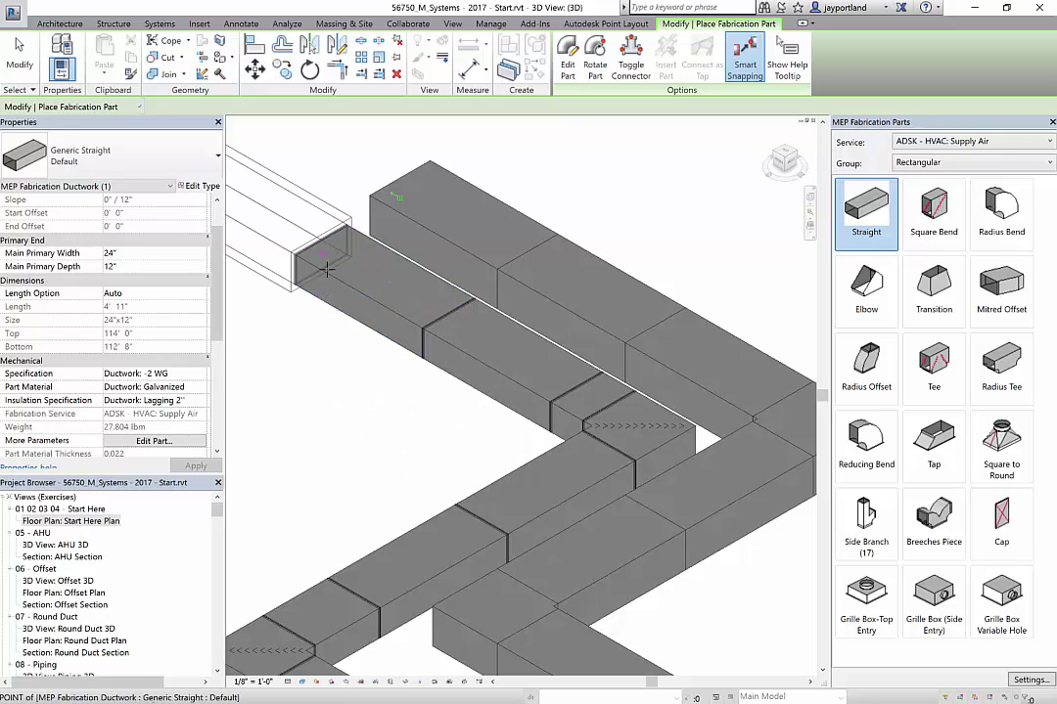
{"action": "scroll", "coordinate": [290, 409], "scroll_direction": "down", "scroll_amount": 5}
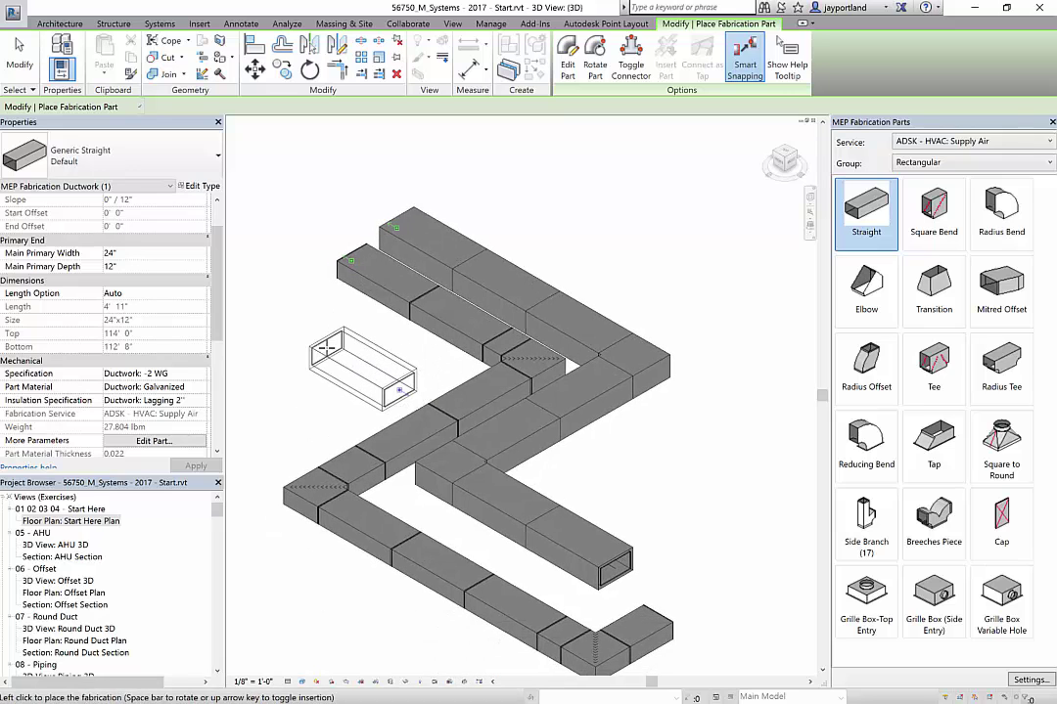
Place a separate two-straight run at lower left with Ductwork: Lagging 2" insulation
{"action": "key", "text": "Escape"}
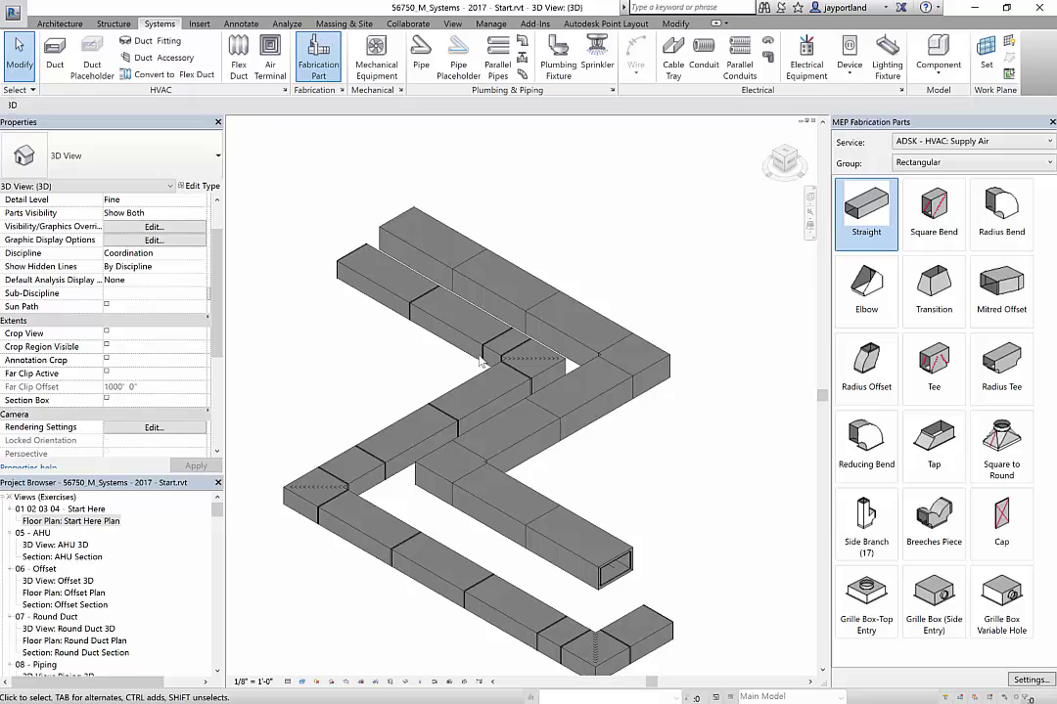
{"action": "key", "text": "Return"}
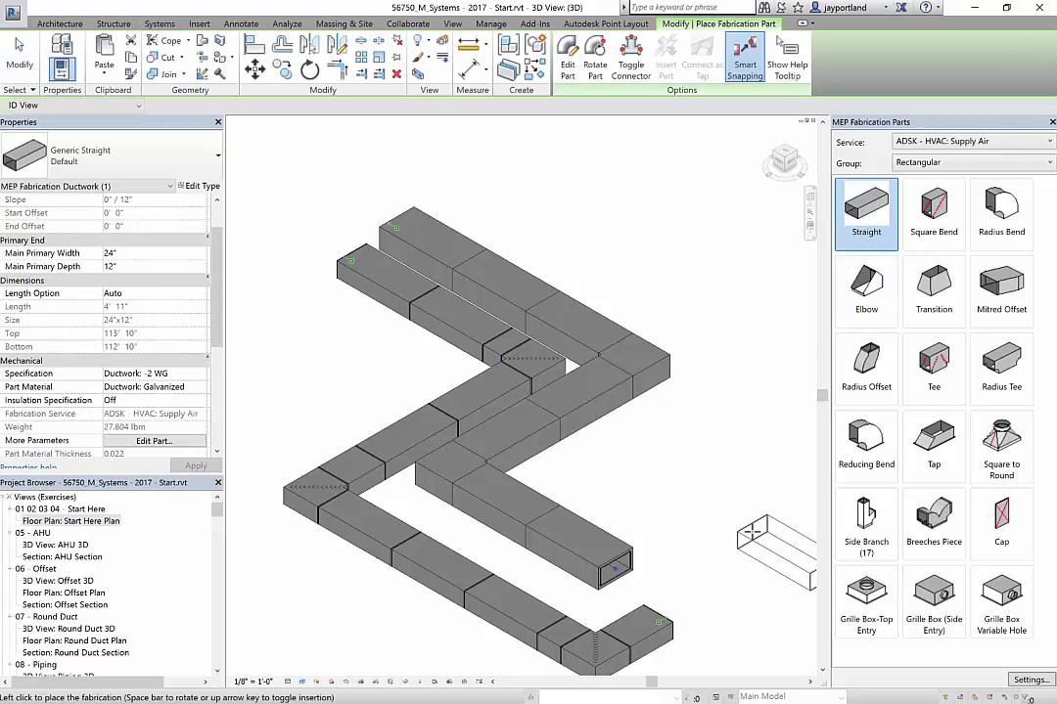
{"action": "left_click", "coordinate": [157, 400]}
{"action": "left_click", "coordinate": [147, 435]}
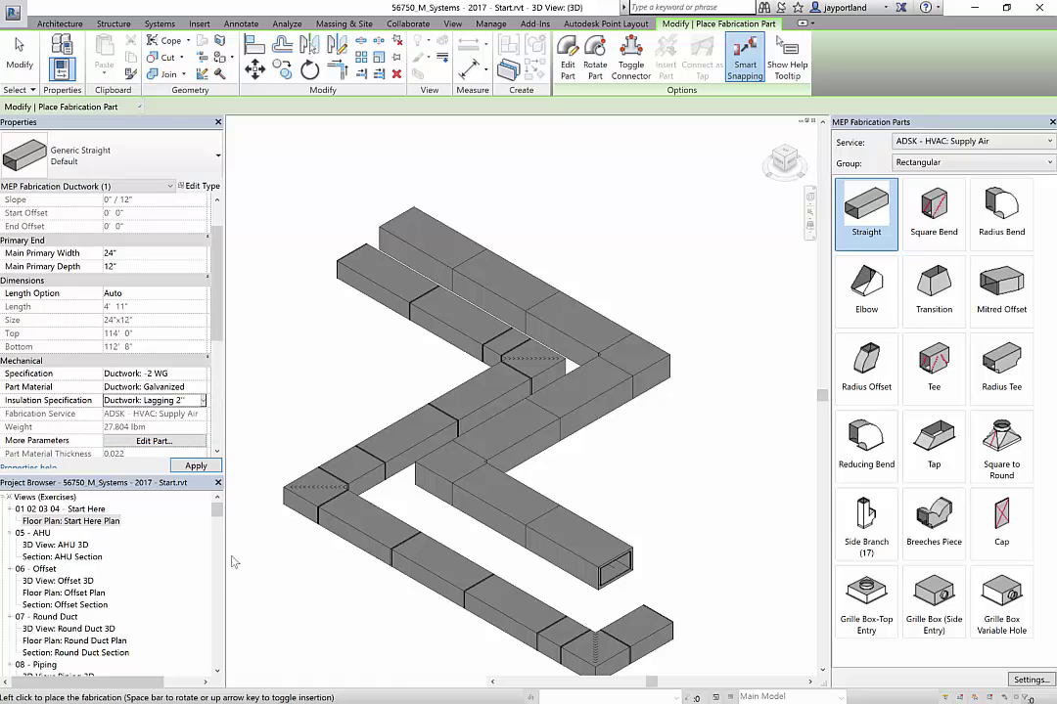
{"action": "left_click", "coordinate": [372, 616]}
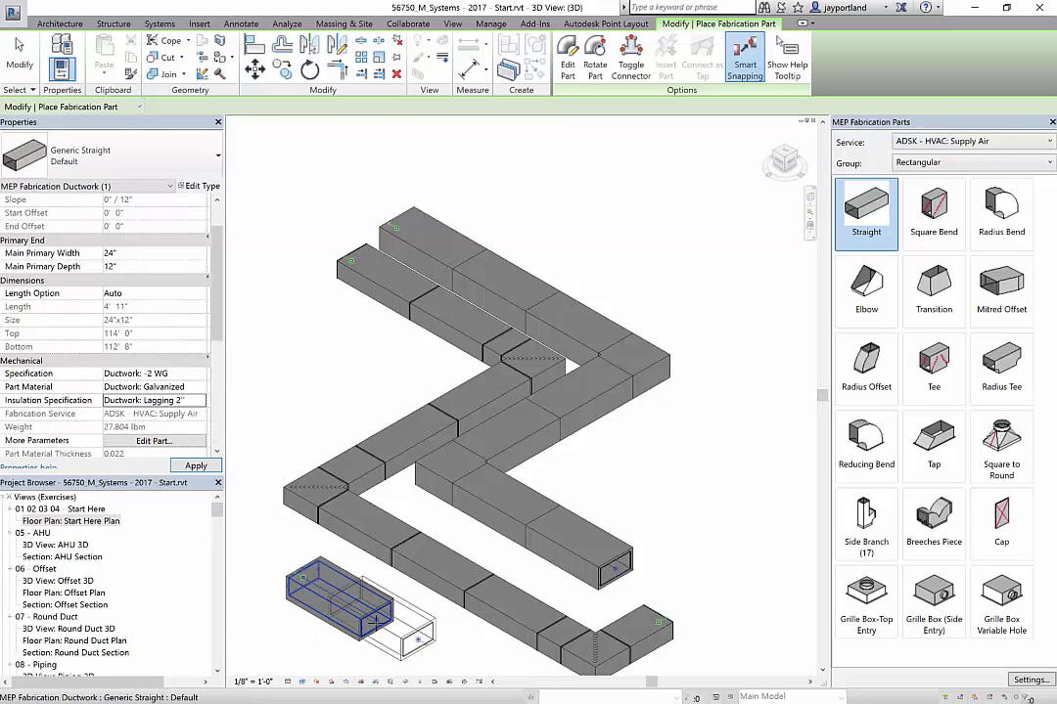
{"action": "left_click", "coordinate": [411, 641]}
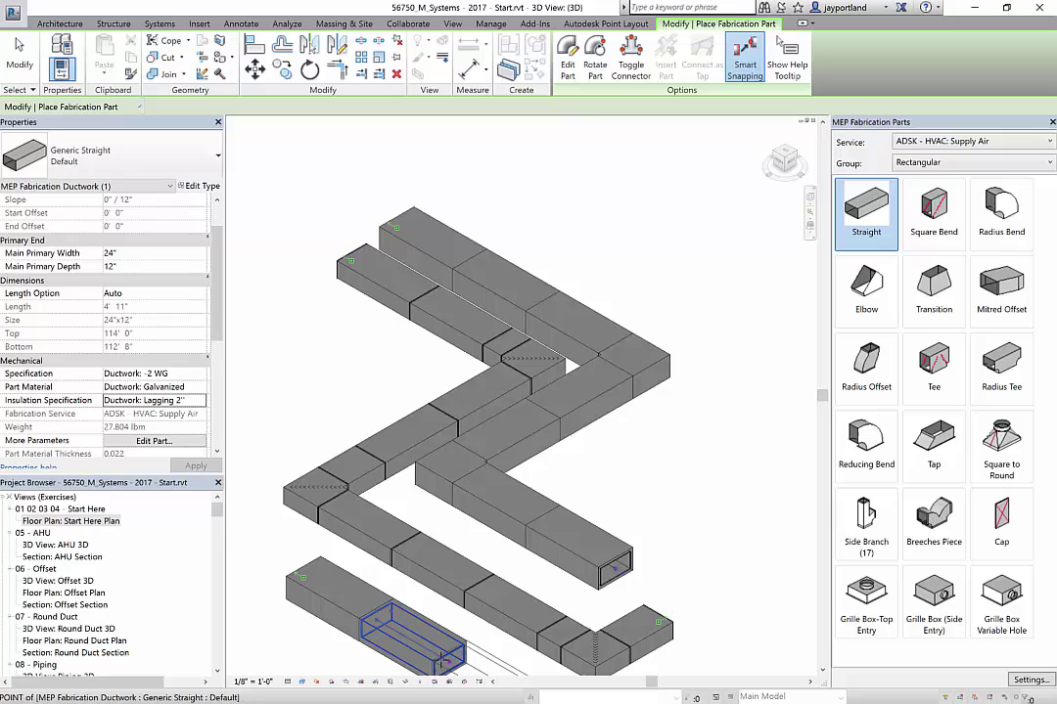
{"action": "key", "text": "Escape"}
{"action": "key", "text": "Escape"}
{"action": "middle_click_drag", "start_coordinate": [438, 607], "coordinate": [426, 454]}
{"action": "left_click", "coordinate": [472, 611]}
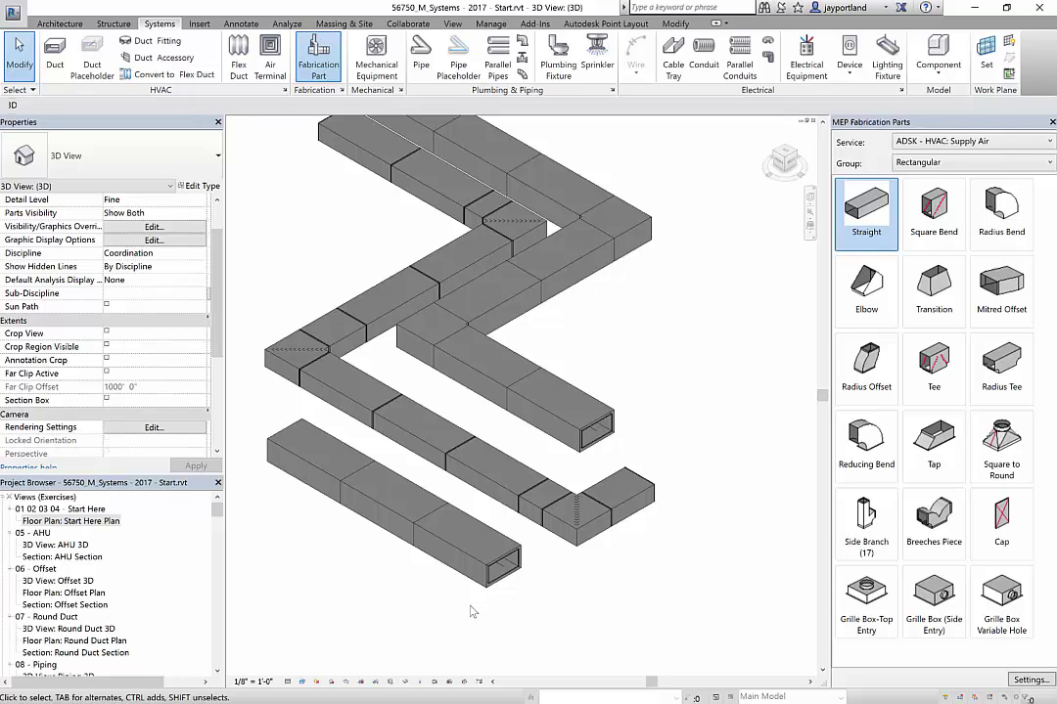
Search the Start menu for 'camduct' and launch CAMduct 2017
{"action": "left_click", "coordinate": [29, 696]}
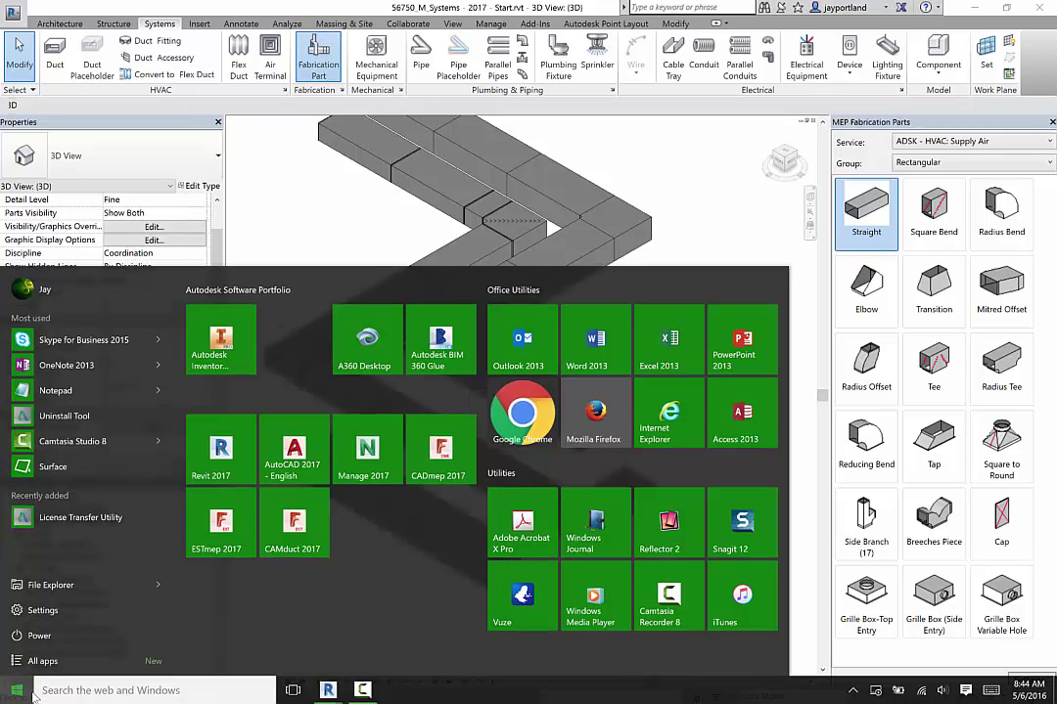
{"action": "type", "text": "camduct"}
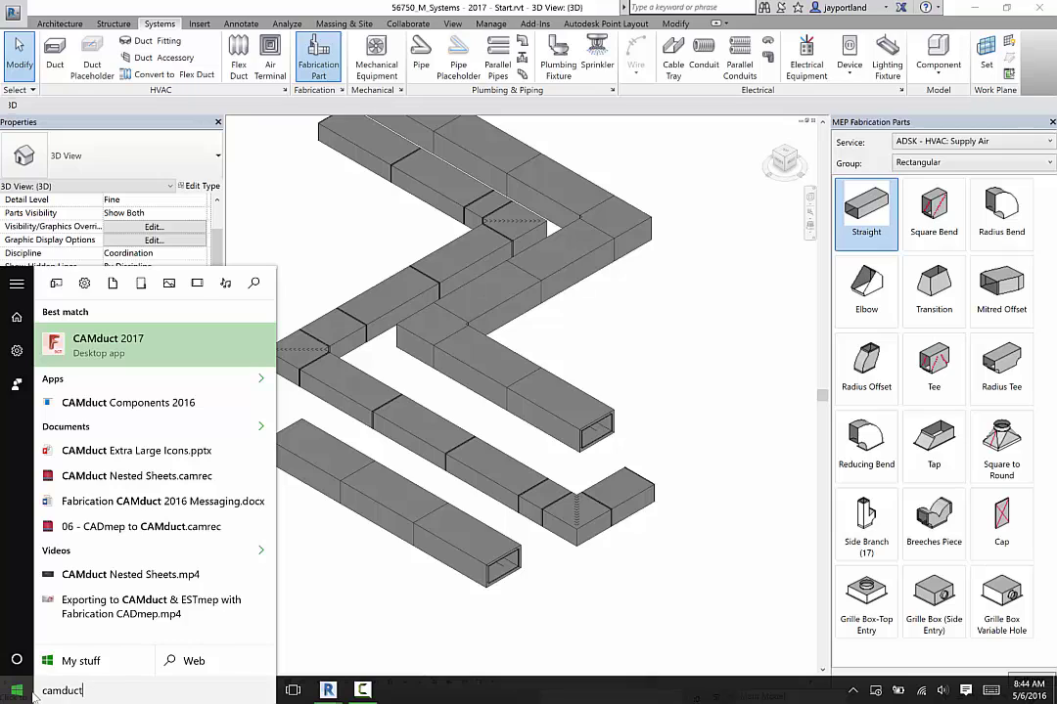
{"action": "left_click", "coordinate": [127, 350]}
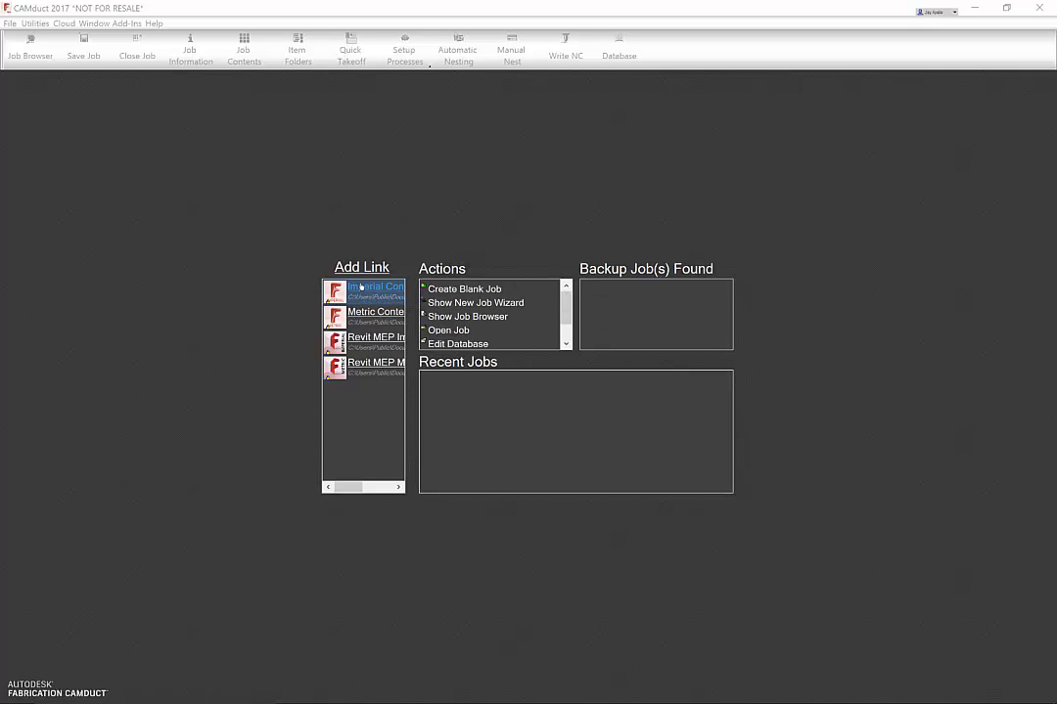
{"action": "mouse_move", "coordinate": [391, 699]}
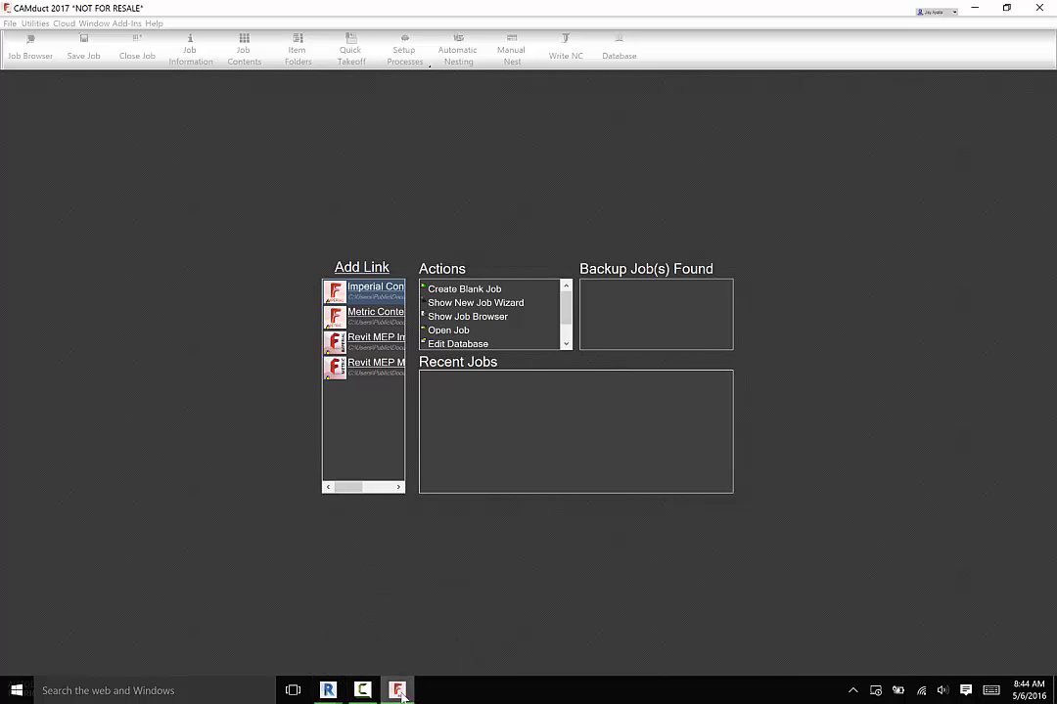
Back in Revit, review the Fabrication Settings (Imperial Content V3.04) and close them
{"action": "mouse_move", "coordinate": [327, 691]}
{"action": "left_click", "coordinate": [256, 623]}
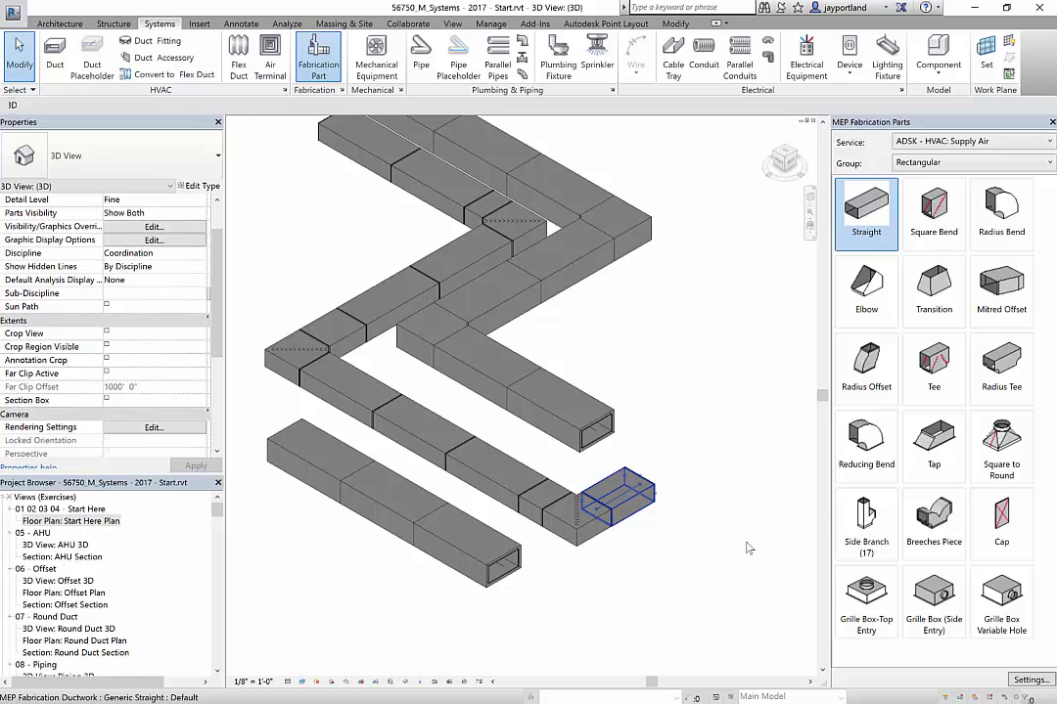
{"action": "left_click", "coordinate": [1027, 680]}
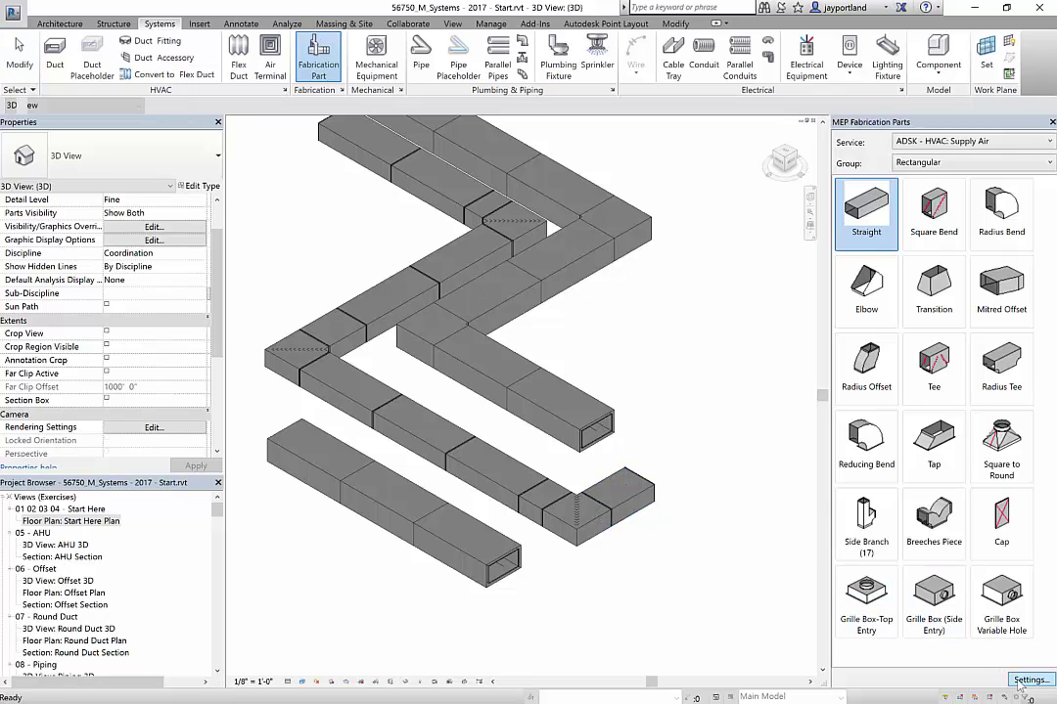
{"action": "mouse_move", "coordinate": [83, 80]}
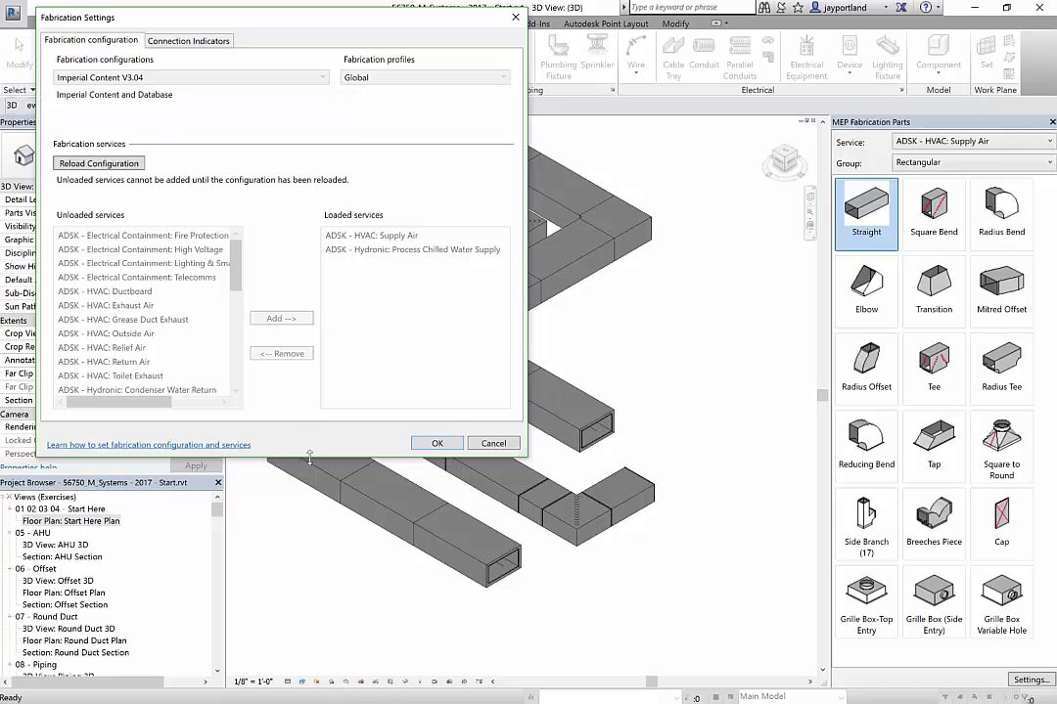
{"action": "left_click", "coordinate": [437, 443]}
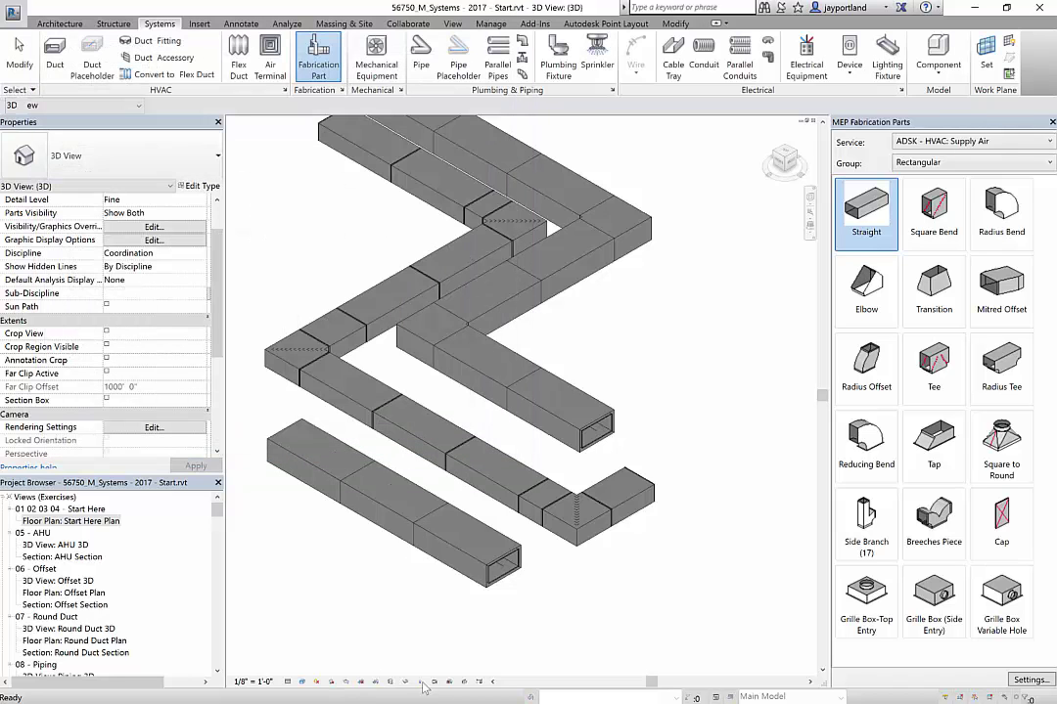
Start a CAMduct job in Quick Takeoff and widen the fittings palette to four columns
{"action": "key", "text": "super"}
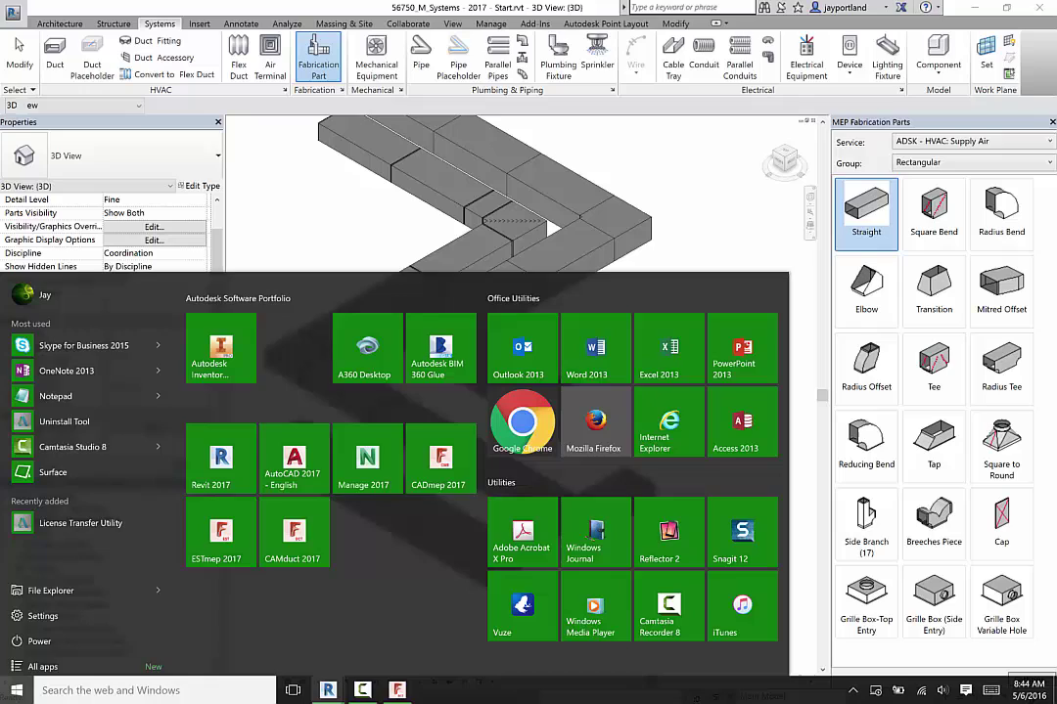
{"action": "left_click", "coordinate": [396, 698]}
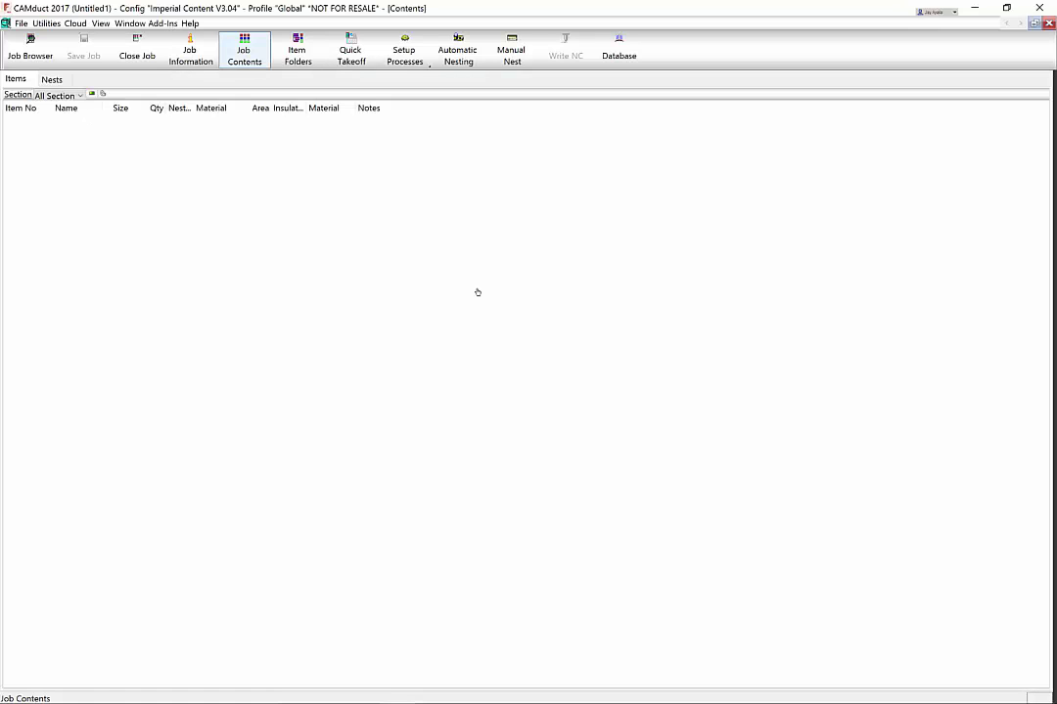
{"action": "left_click", "coordinate": [351, 54]}
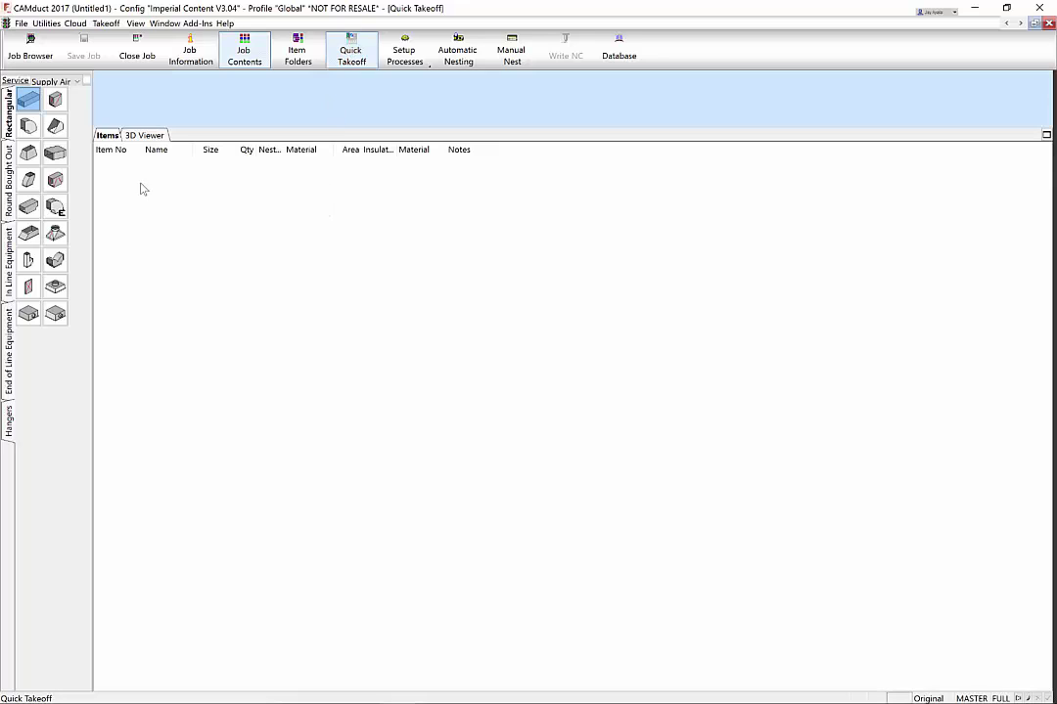
{"action": "left_click_drag", "start_coordinate": [92, 112], "coordinate": [126, 112]}
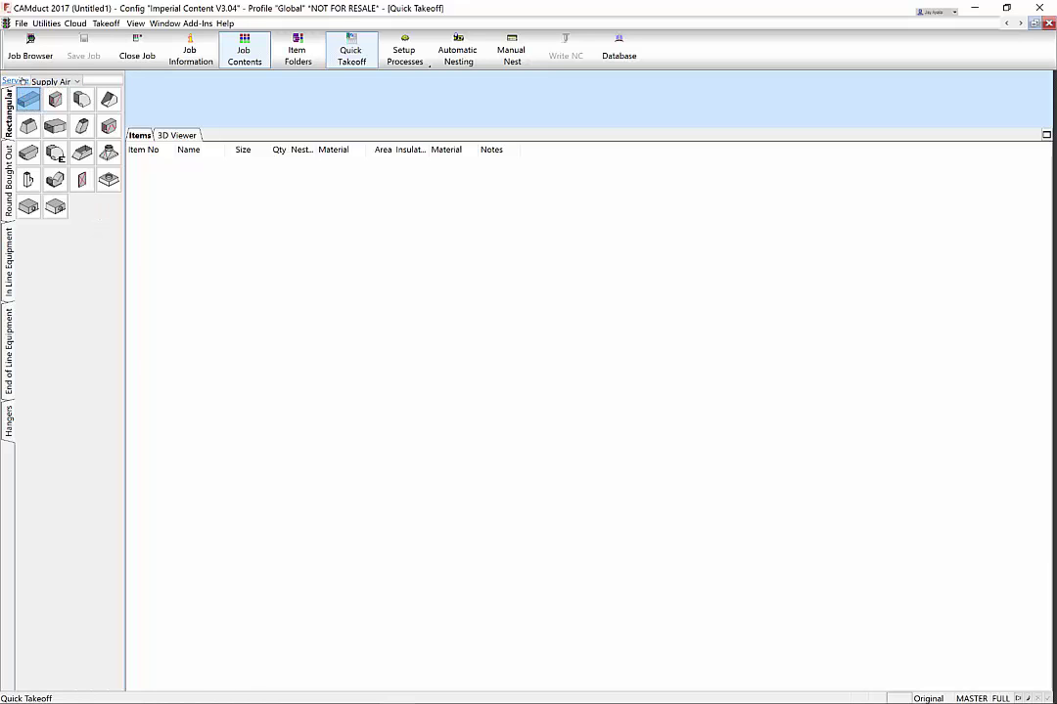
Set the Supply Air service's insulation spec to Ductwork Lagging 2" and confirm
{"action": "left_click", "coordinate": [15, 82]}
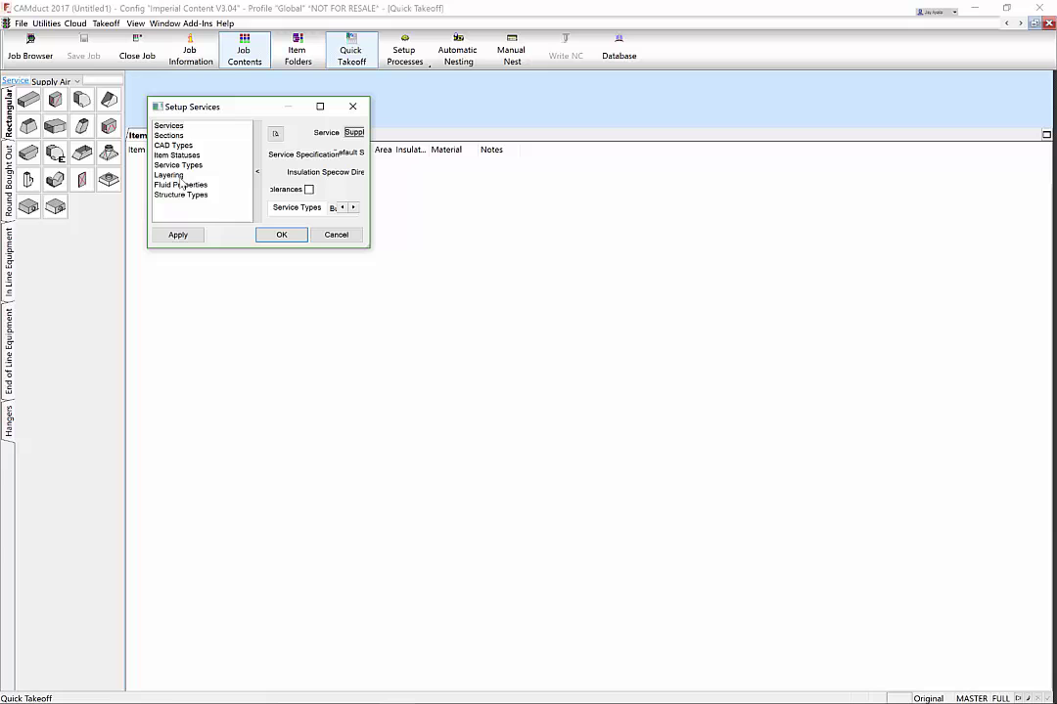
{"action": "left_click_drag", "start_coordinate": [373, 249], "coordinate": [680, 396]}
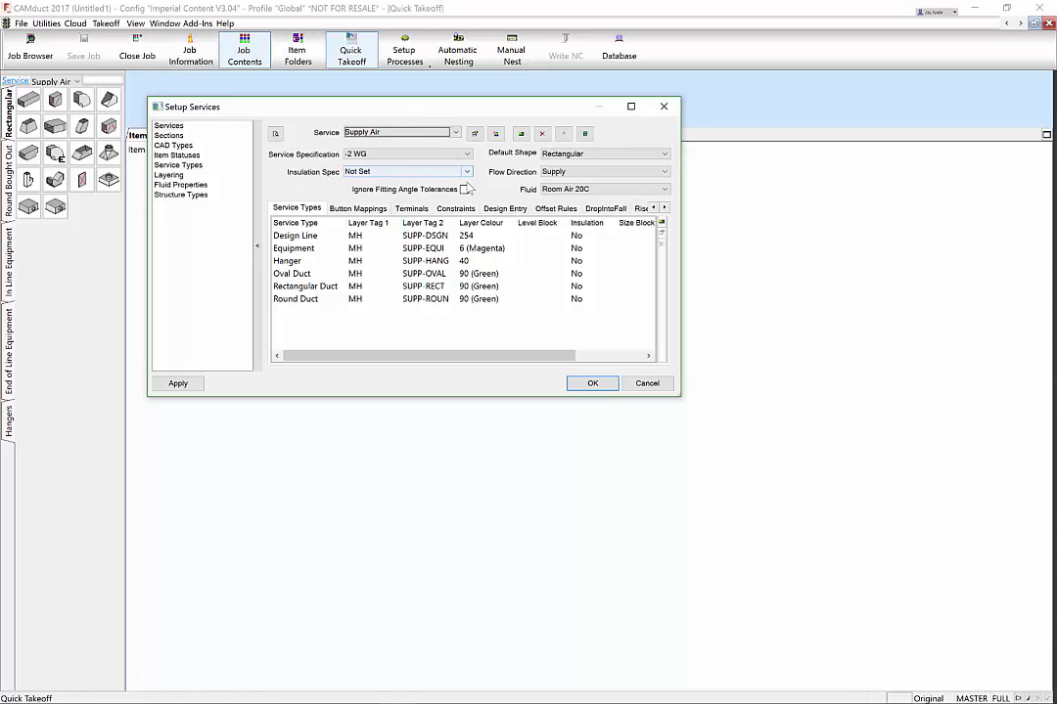
{"action": "left_click", "coordinate": [396, 171]}
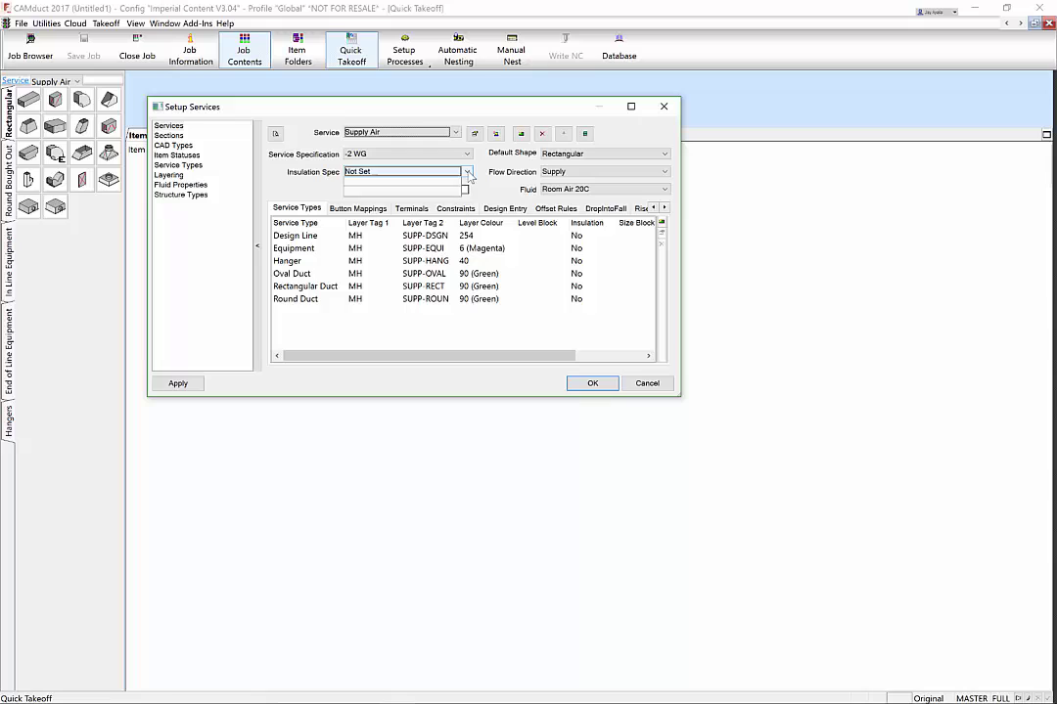
{"action": "left_click", "coordinate": [347, 192]}
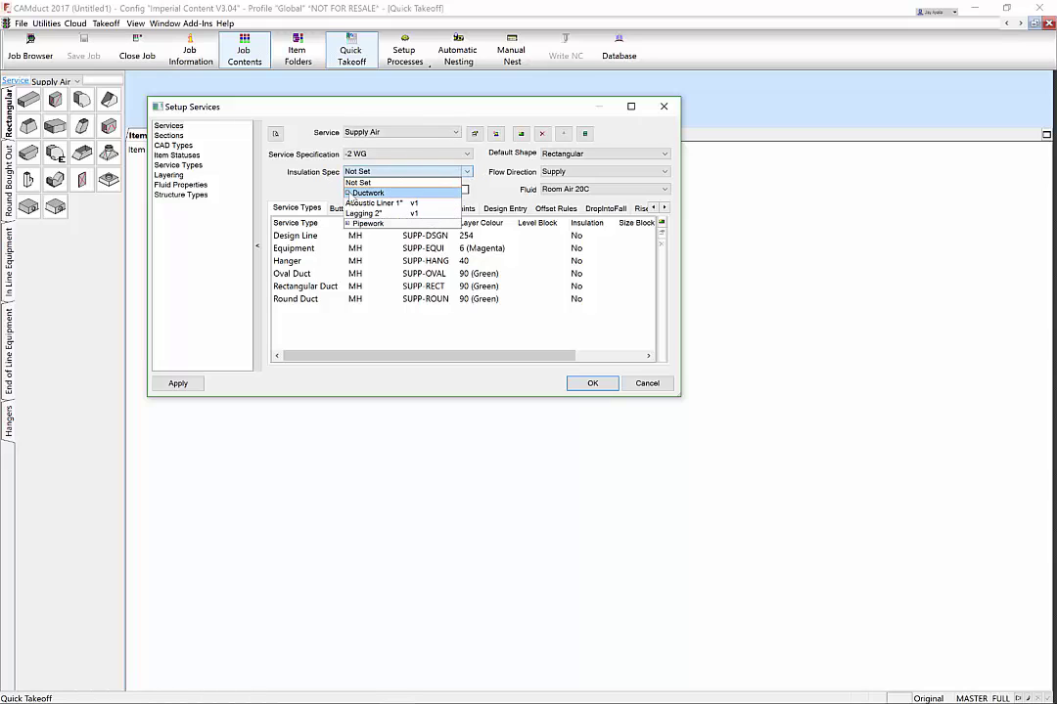
{"action": "left_click", "coordinate": [397, 215]}
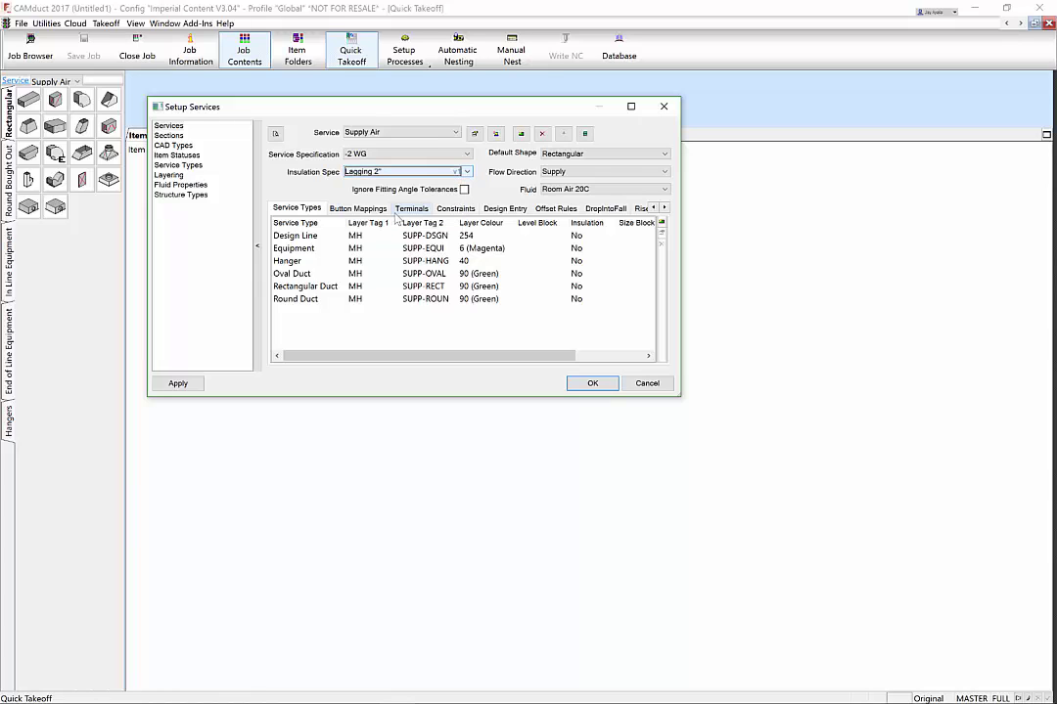
{"action": "left_click", "coordinate": [593, 383]}
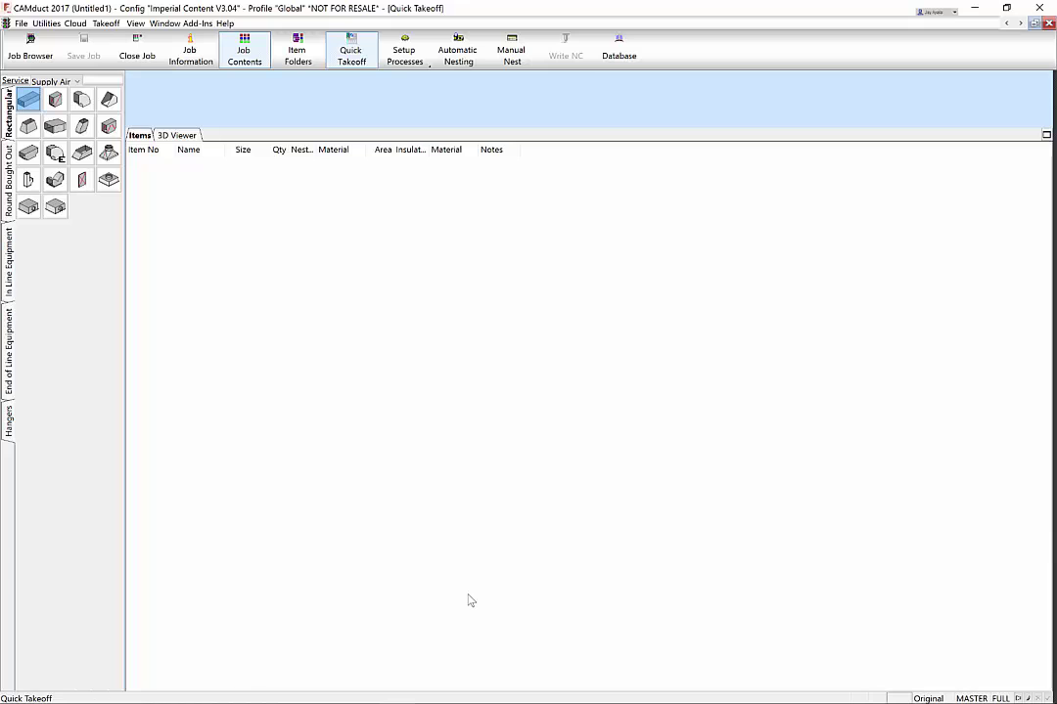
Switch to Revit and open the MEP Fabrication Settings to reload the configuration
{"action": "key", "text": "alt+Tab"}
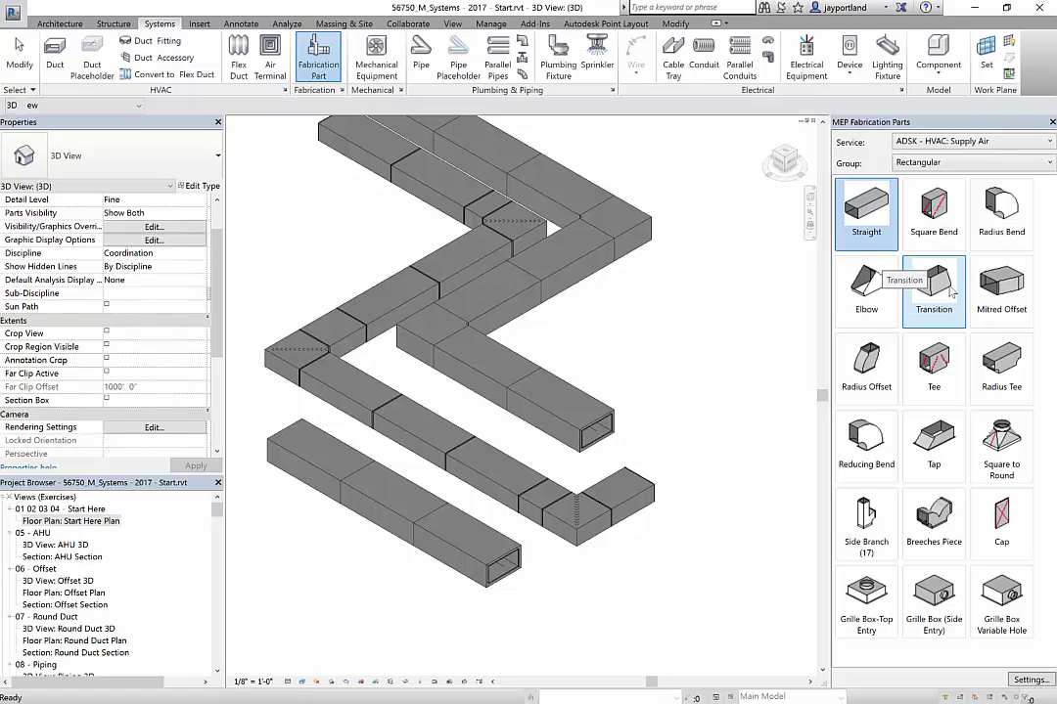
{"action": "left_click", "coordinate": [1029, 683]}
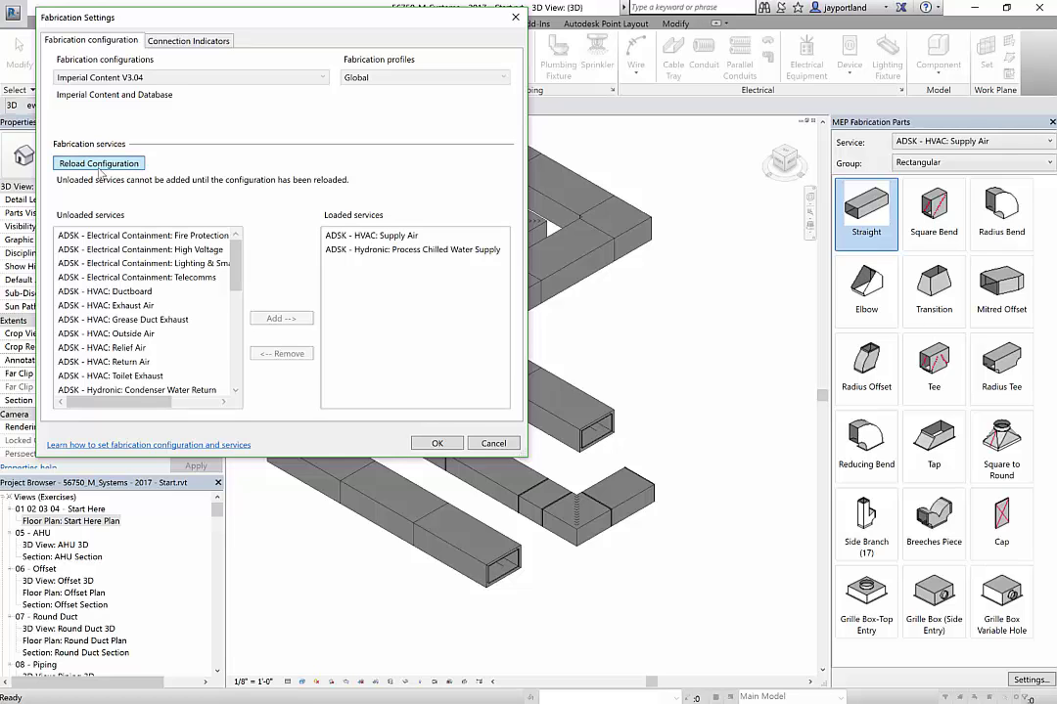
Close the reloaded settings and add a Lagging 2" straight at the lower run's open end
{"action": "left_click", "coordinate": [436, 443]}
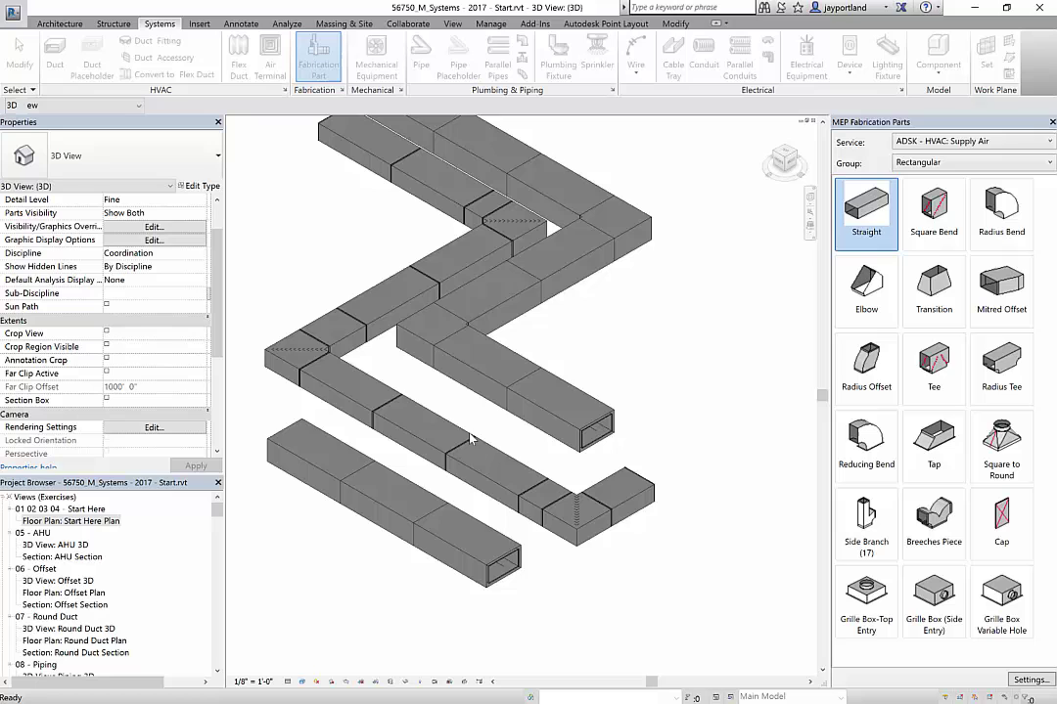
{"action": "left_click", "coordinate": [866, 219]}
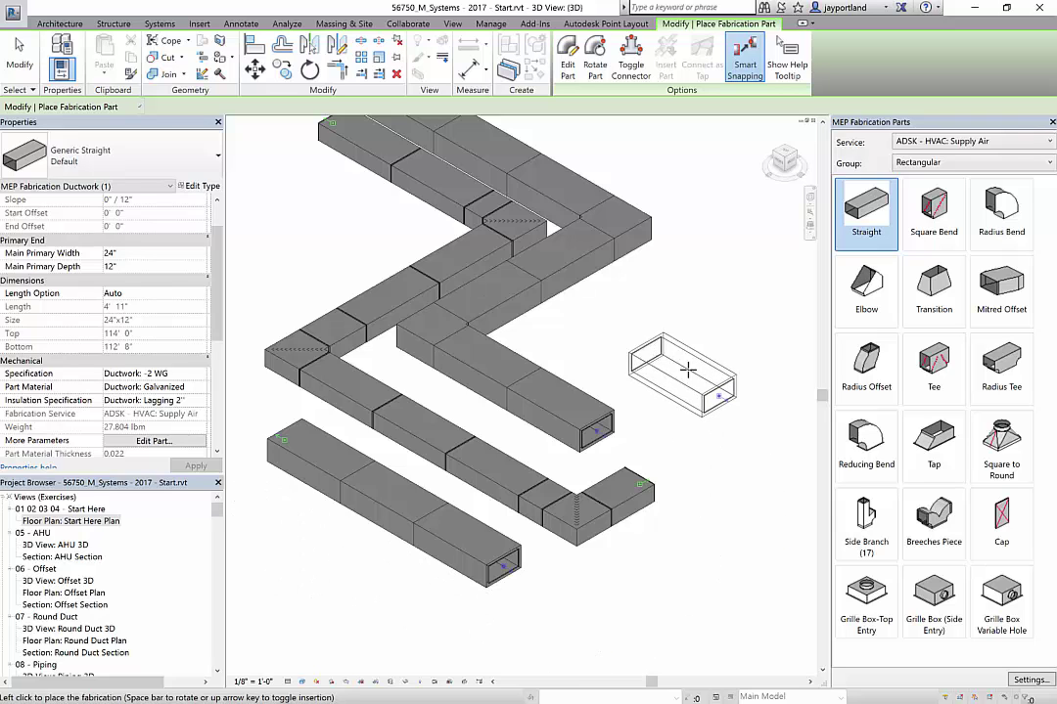
{"action": "left_click", "coordinate": [511, 575]}
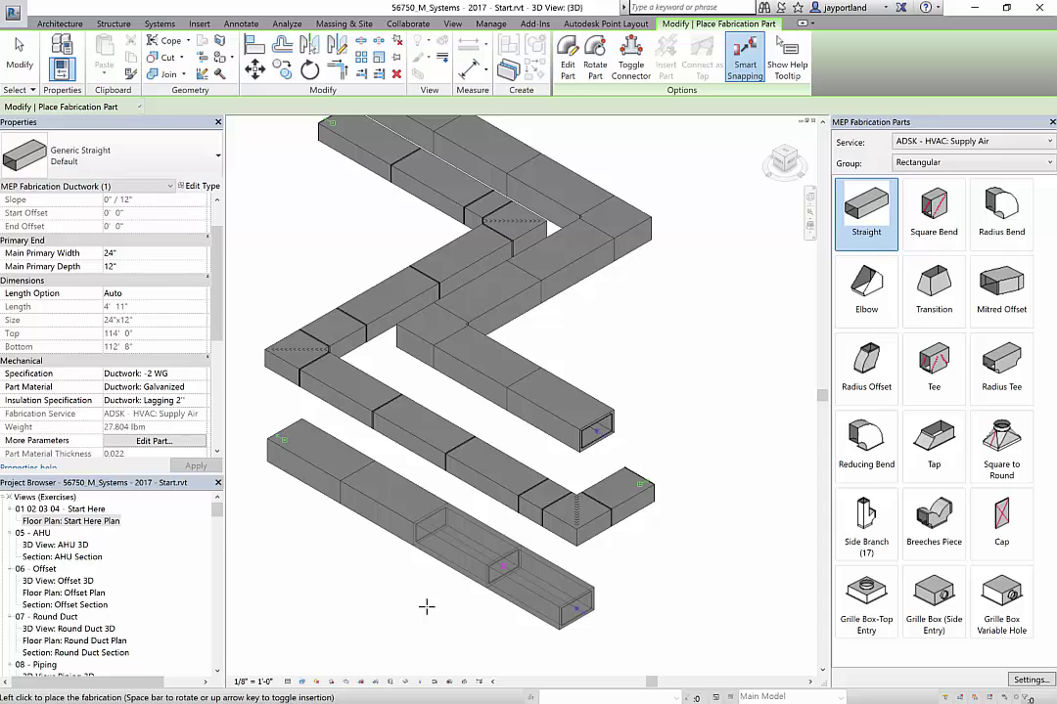
{"action": "key", "text": "Escape"}
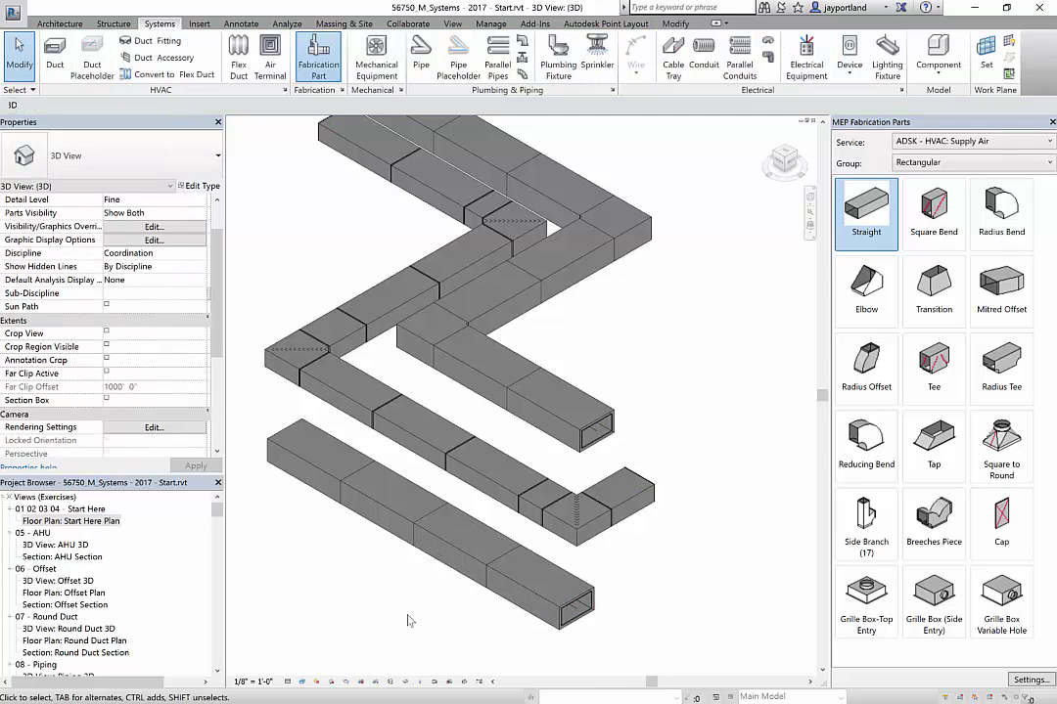
Change the Supply Air insulation spec to Acoustic Liner 1", keeping the -2 WG specification
{"action": "key", "text": "alt+Tab"}
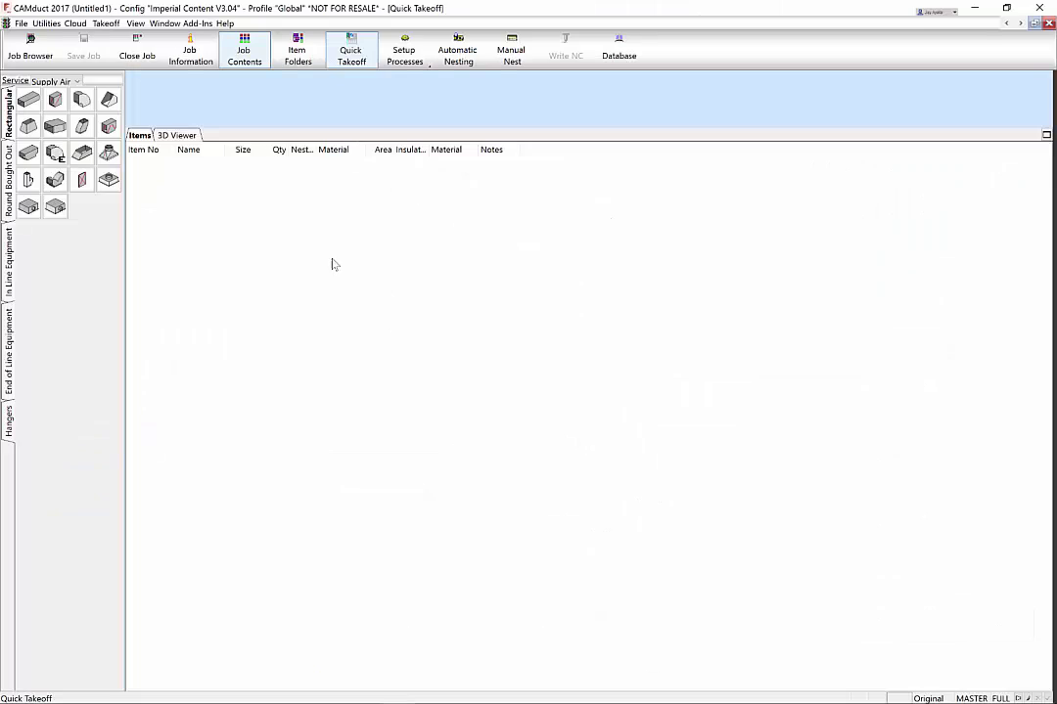
{"action": "left_click", "coordinate": [14, 80]}
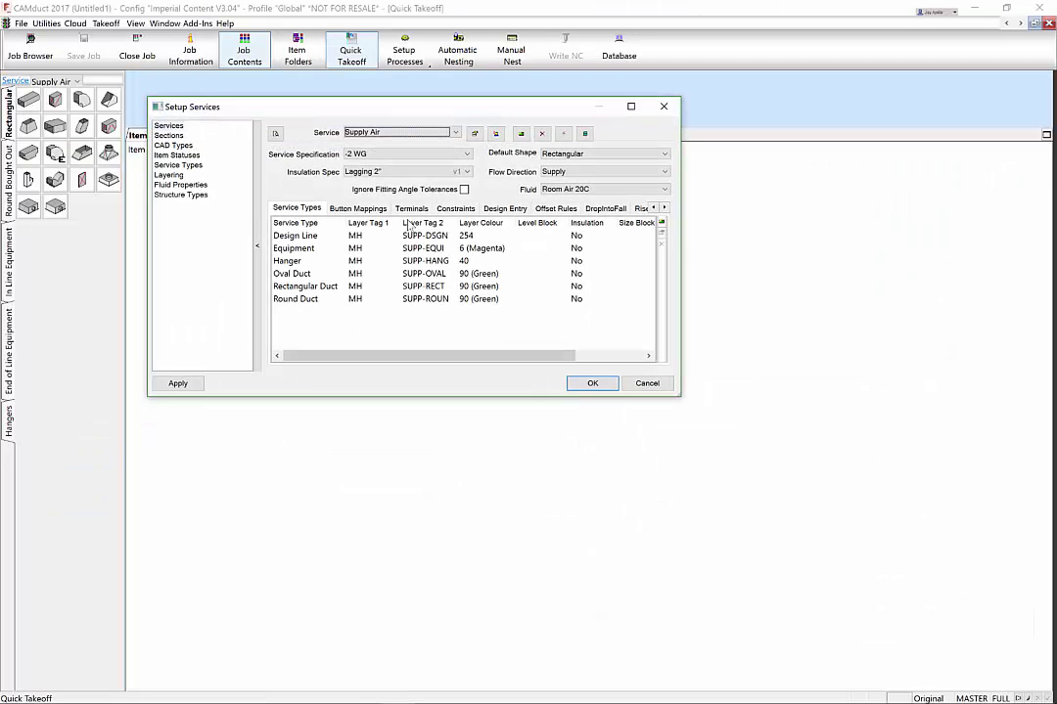
{"action": "left_click", "coordinate": [467, 155]}
{"action": "left_click", "coordinate": [470, 155]}
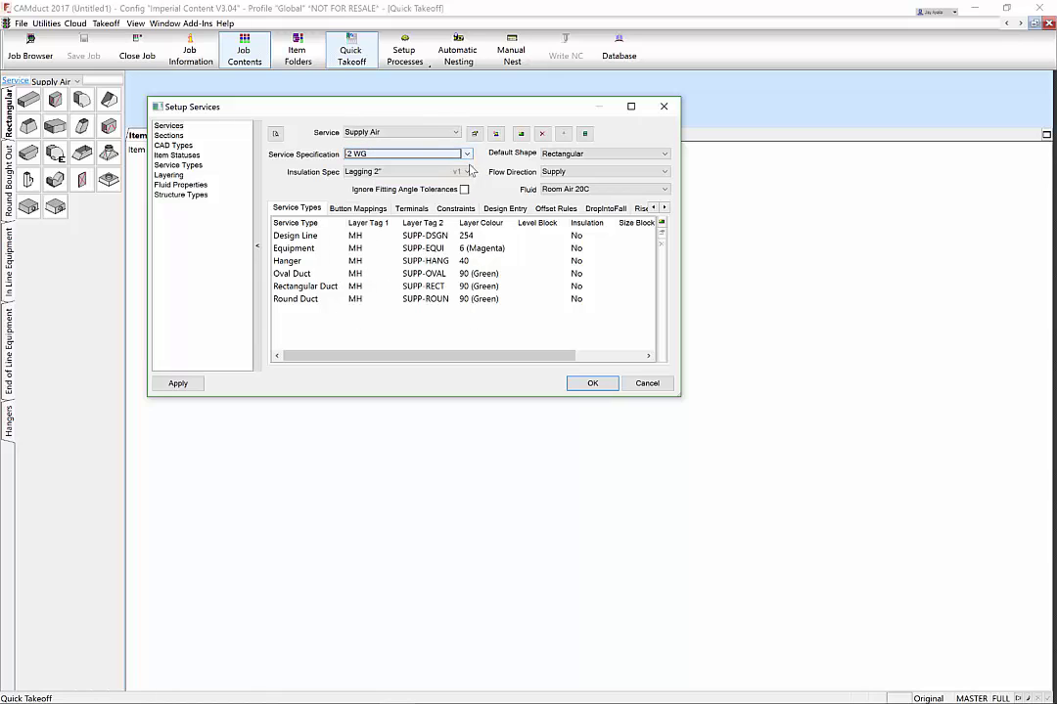
{"action": "left_click", "coordinate": [467, 171]}
{"action": "left_click", "coordinate": [449, 203]}
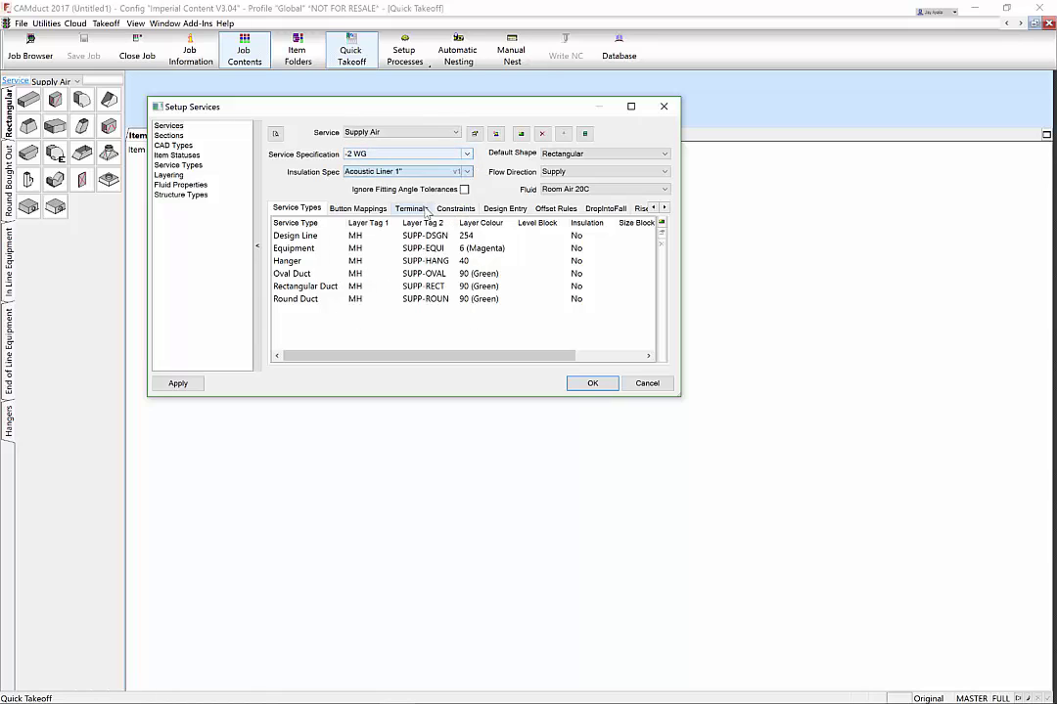
{"action": "left_click", "coordinate": [594, 383]}
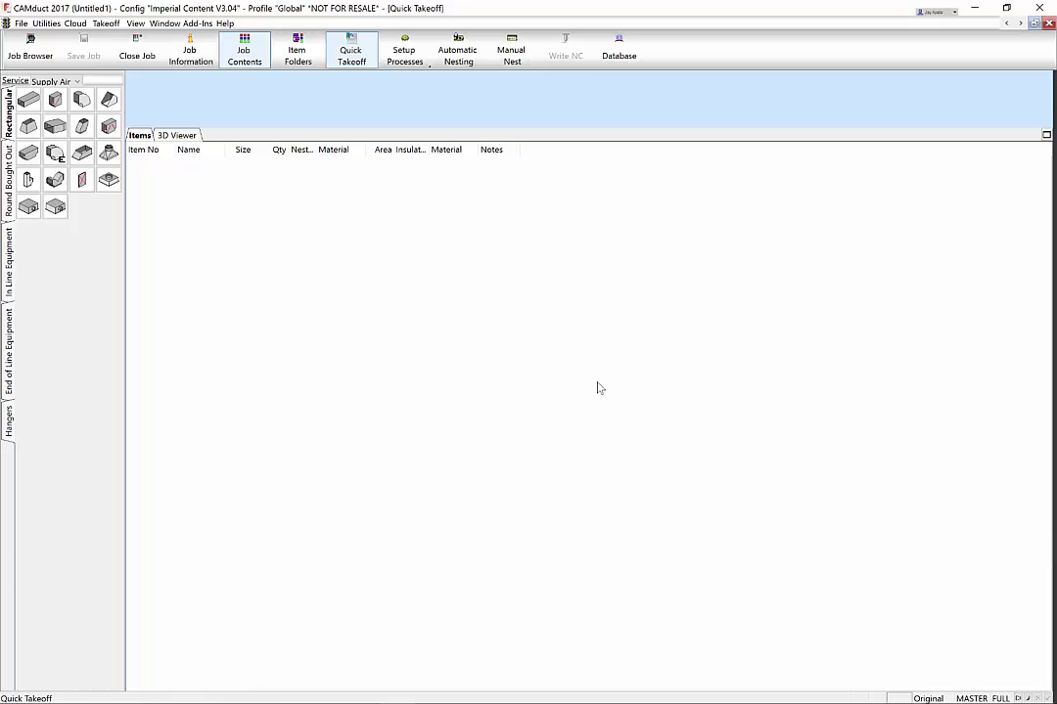
Back in Revit, reload the fabrication configuration in Fabrication Settings to pick up the edited Supply Air service
{"action": "key", "text": "alt+Tab"}
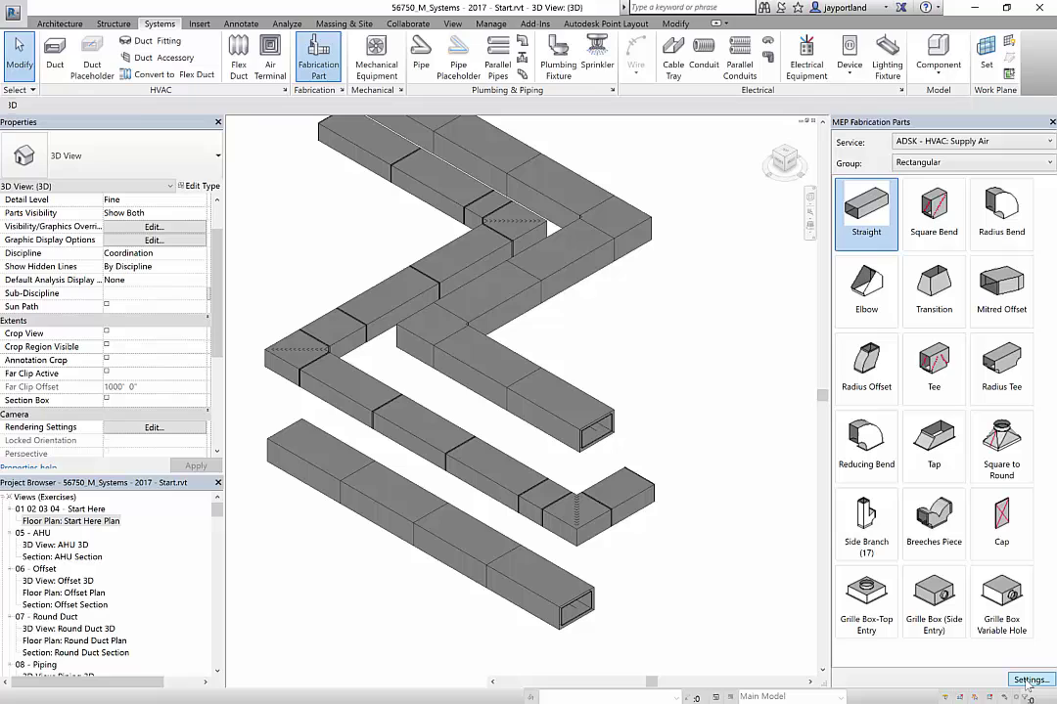
{"action": "left_click", "coordinate": [311, 89]}
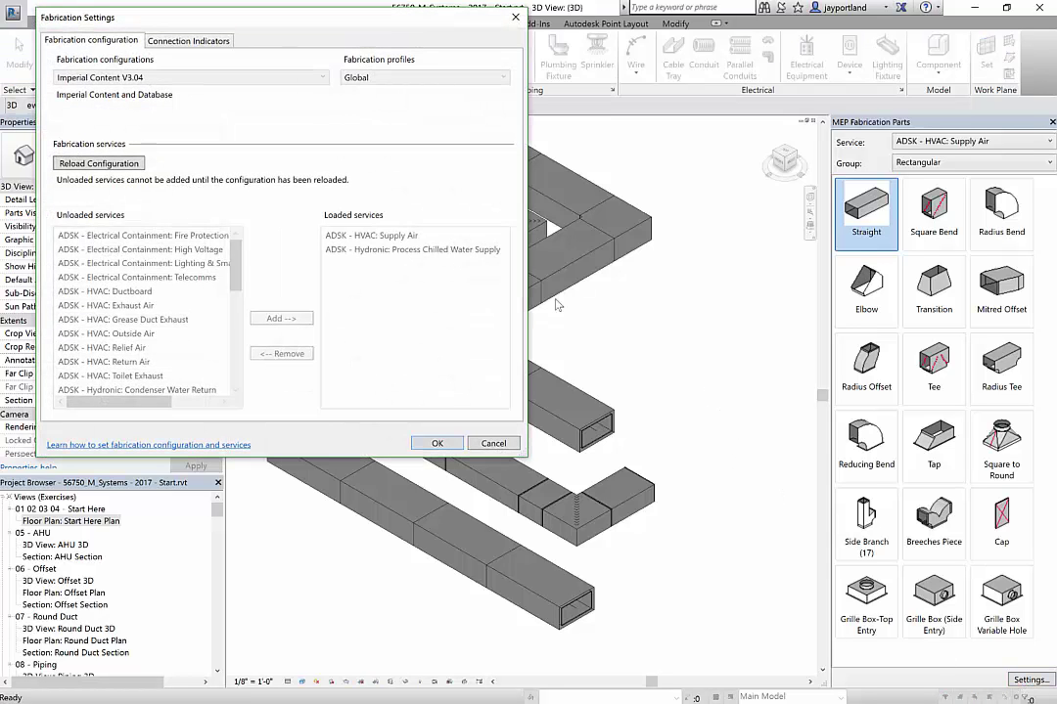
{"action": "left_click", "coordinate": [125, 166]}
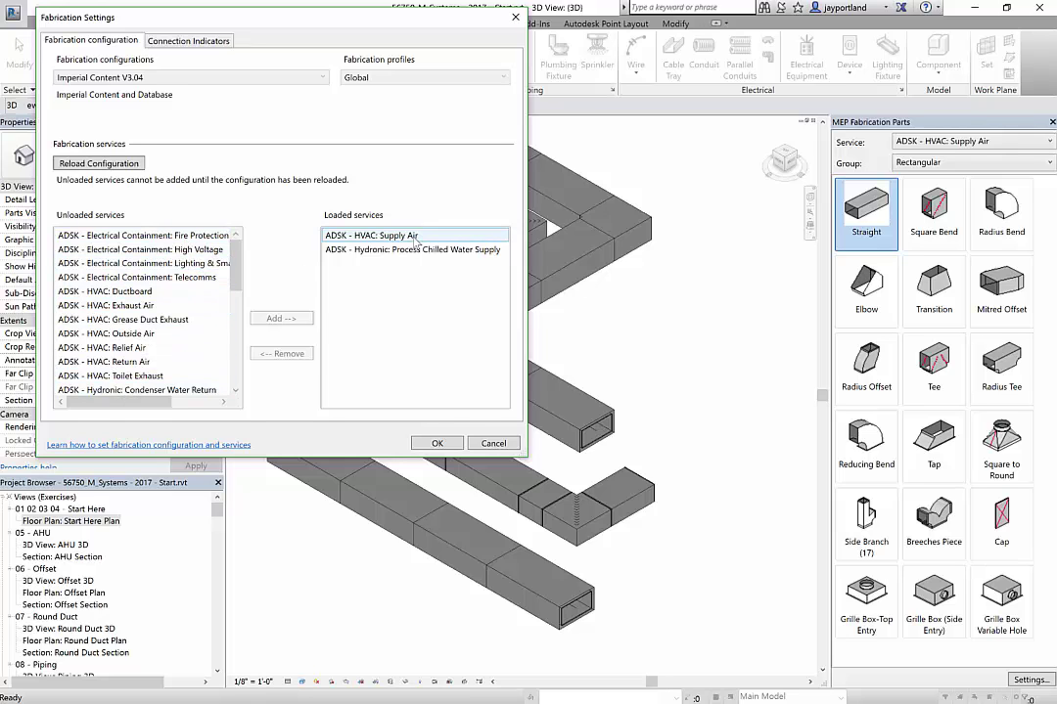
{"action": "left_click", "coordinate": [438, 443]}
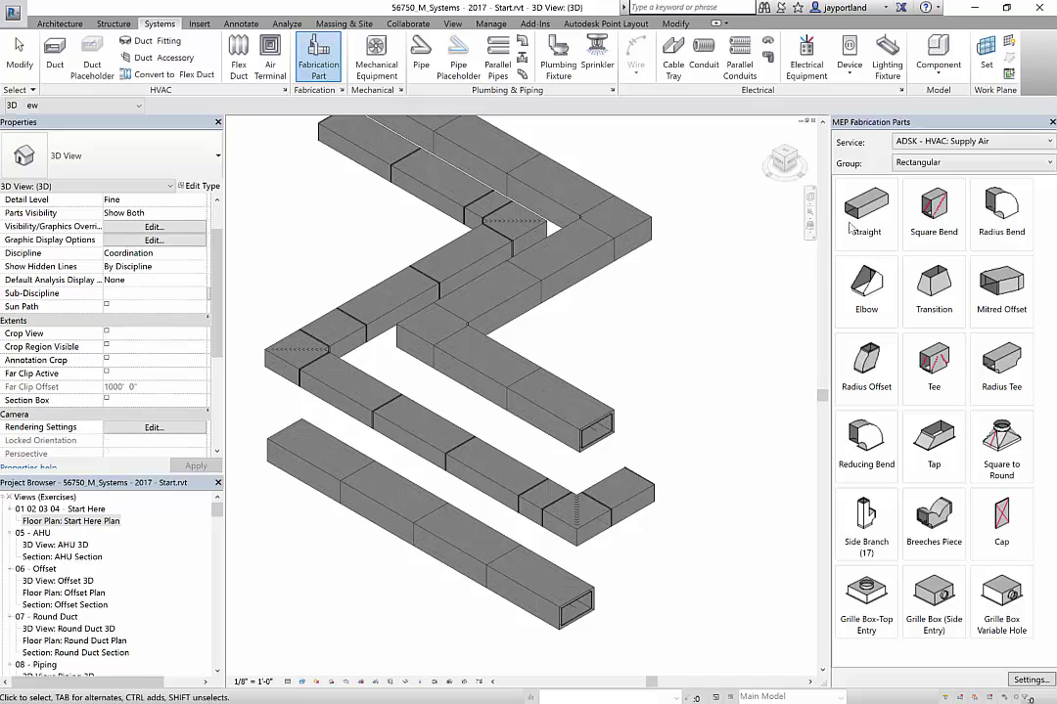
Start a fabrication Straight to confirm it shows Acoustic Liner insulation, then return to CAMduct
{"action": "left_click", "coordinate": [850, 227]}
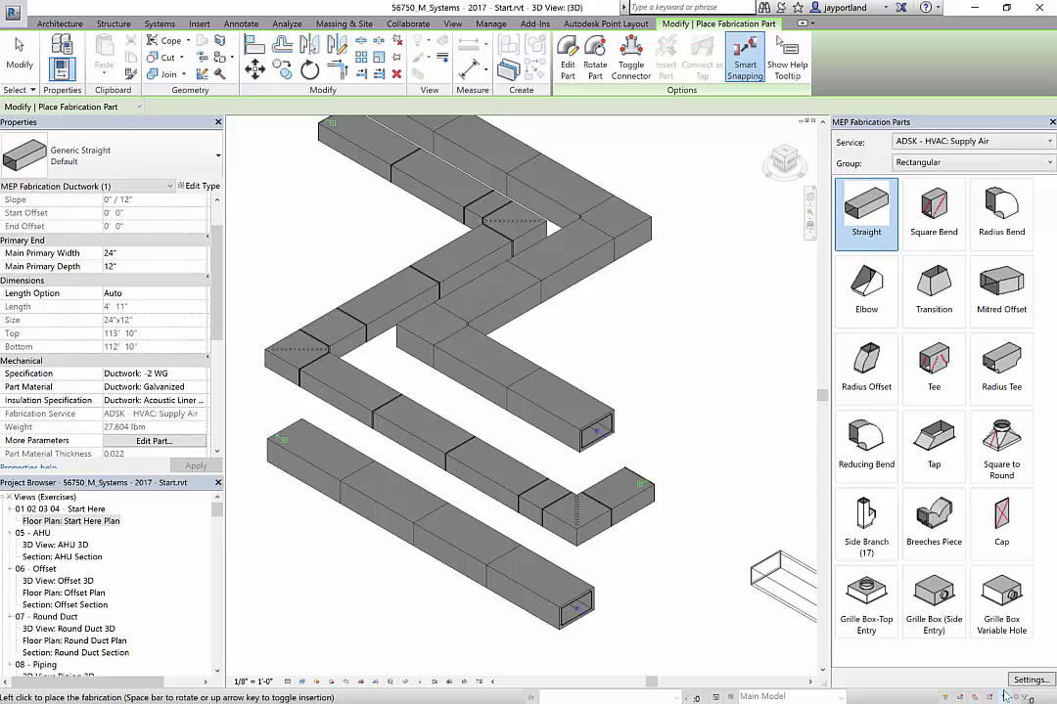
{"action": "key", "text": "alt+Tab"}
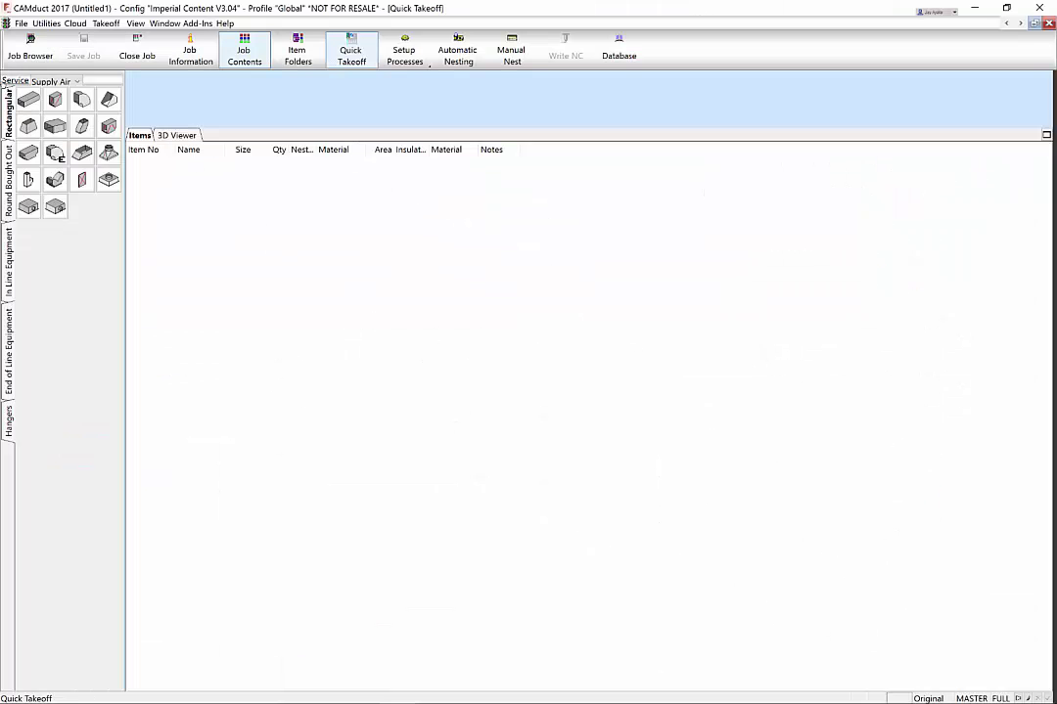
Change the Supply Air service's Insulation Spec from Acoustic Liner back to Not Set and confirm
{"action": "left_click", "coordinate": [13, 80]}
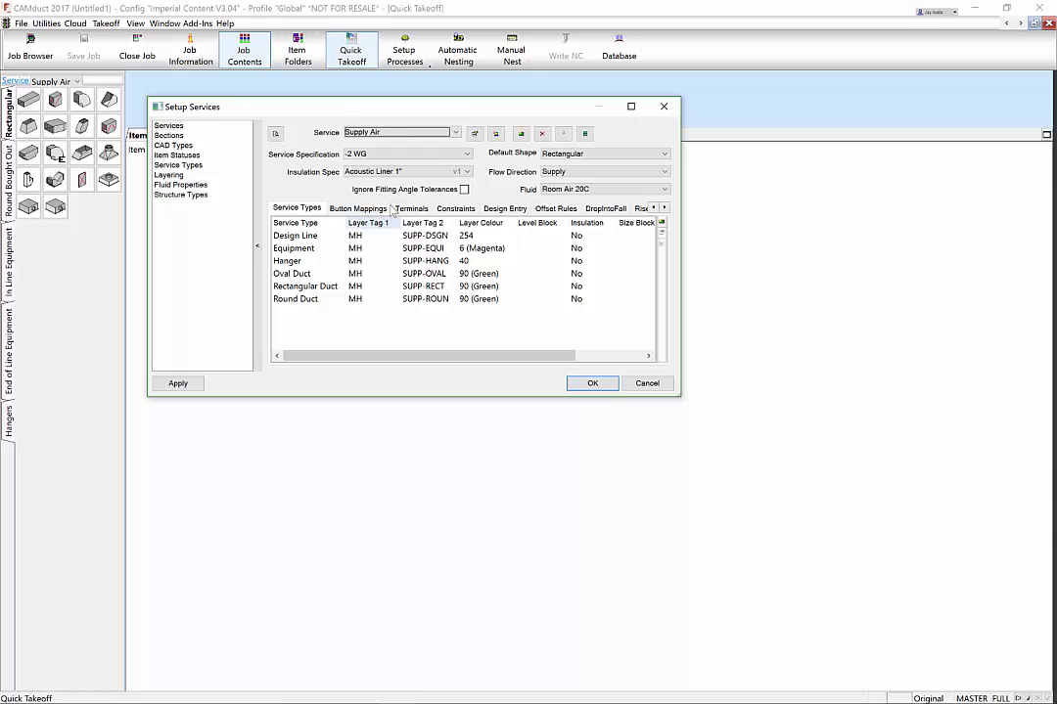
{"action": "left_click", "coordinate": [428, 171]}
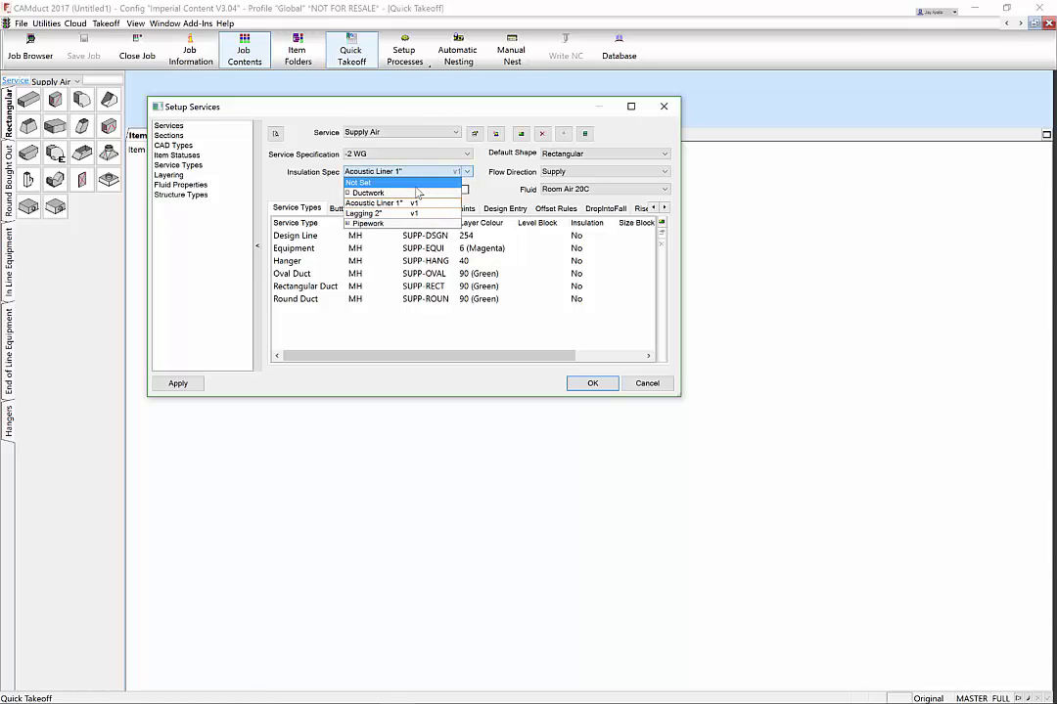
{"action": "left_click", "coordinate": [428, 183]}
{"action": "left_click", "coordinate": [592, 383]}
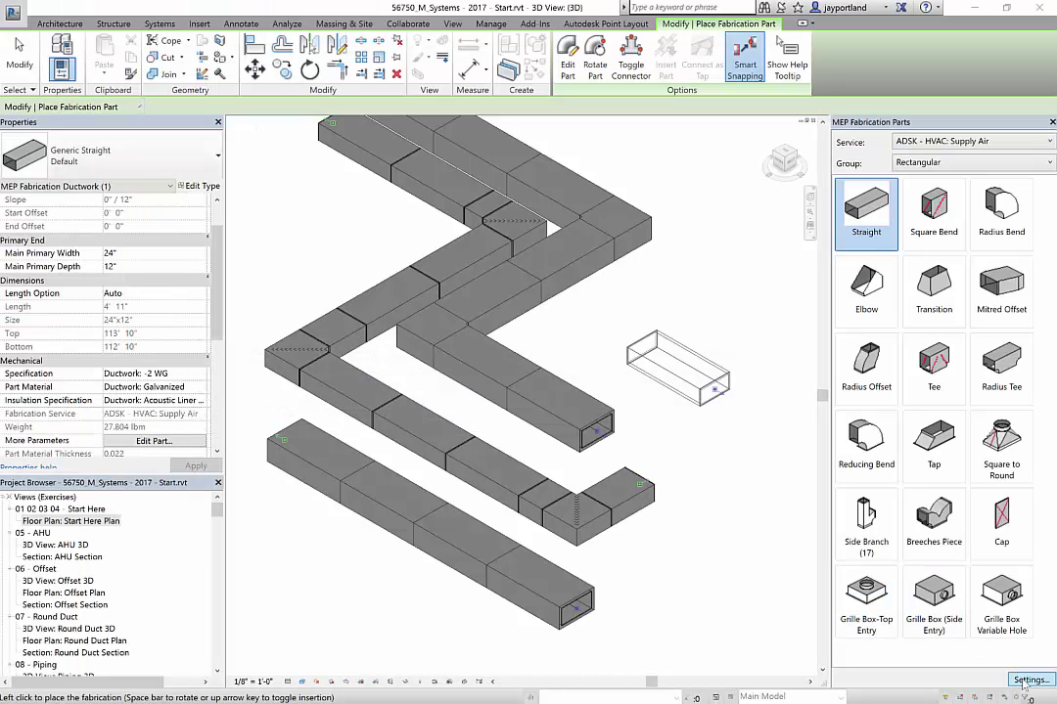
Reload the fabrication configuration again and start placing a 24"x12" Supply Air straight
{"action": "left_click", "coordinate": [1028, 680]}
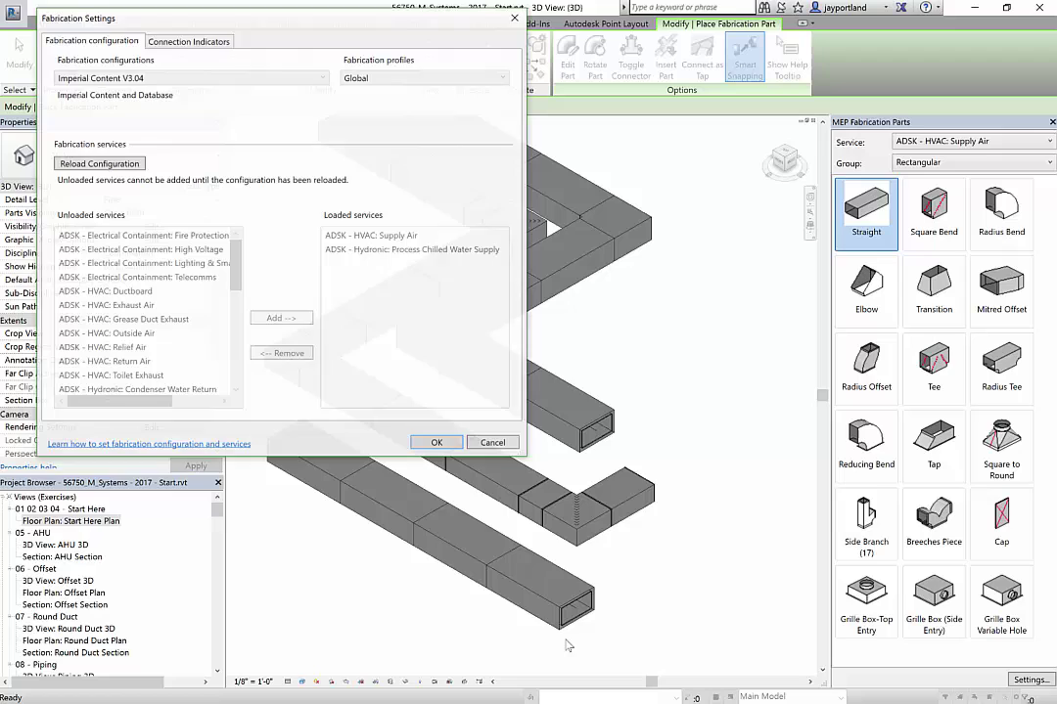
{"action": "left_click", "coordinate": [103, 163]}
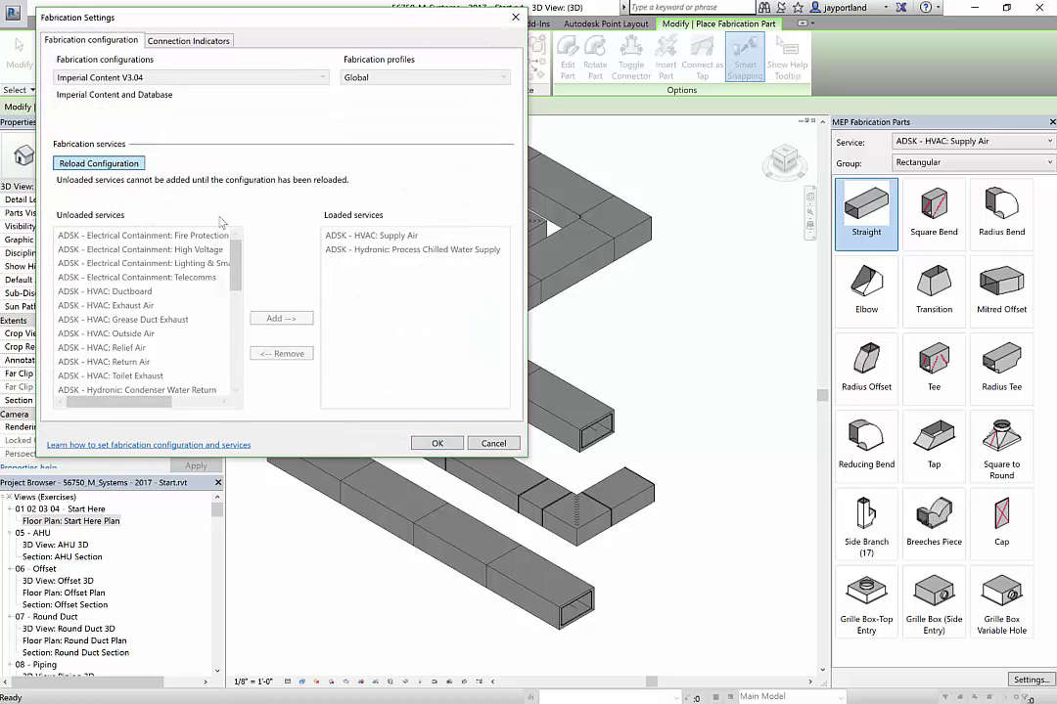
{"action": "left_click", "coordinate": [423, 442]}
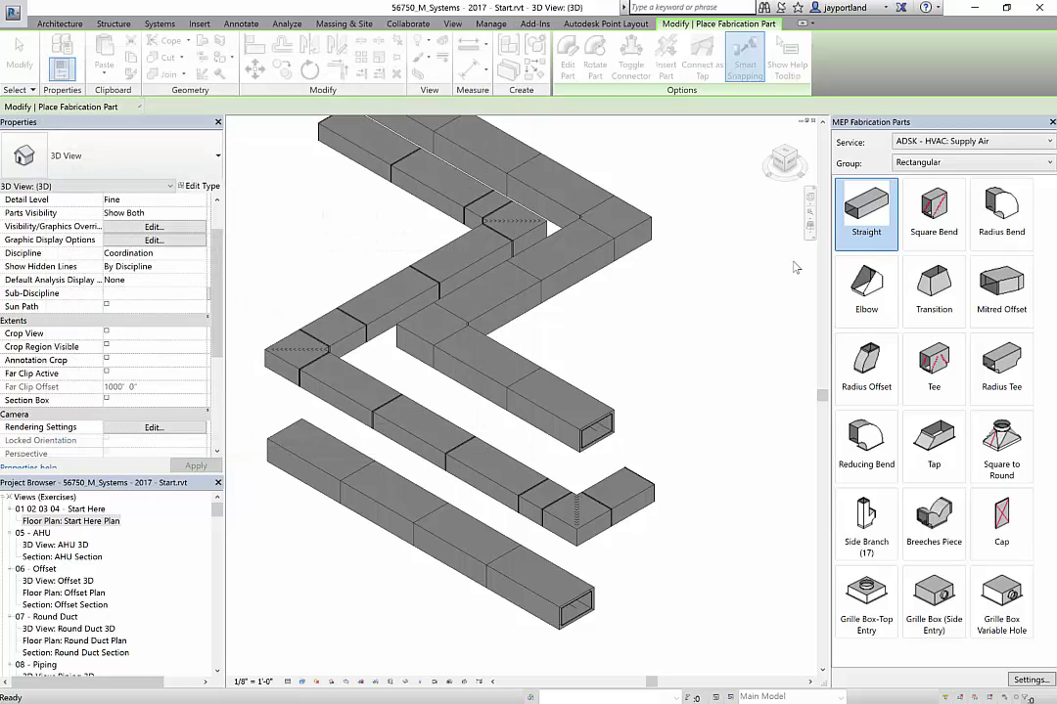
{"action": "left_click", "coordinate": [859, 223]}
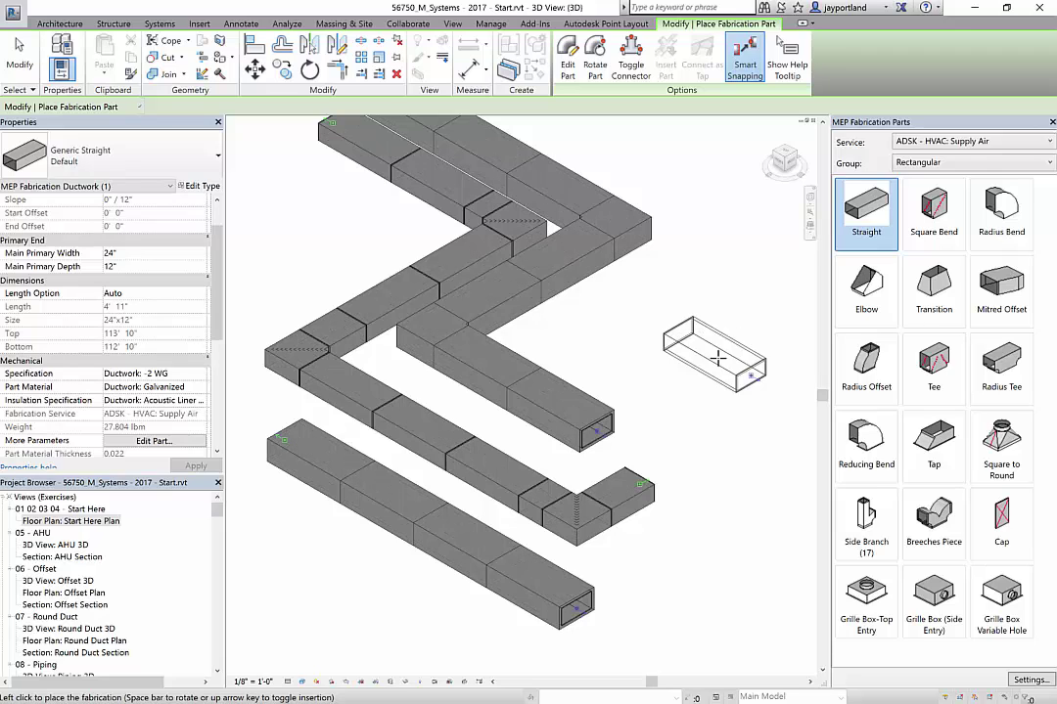
Cancel the 24"x12" straight placement with Esc, leaving the duct model unchanged
{"action": "key", "text": "Escape"}
{"action": "key", "text": "Escape"}
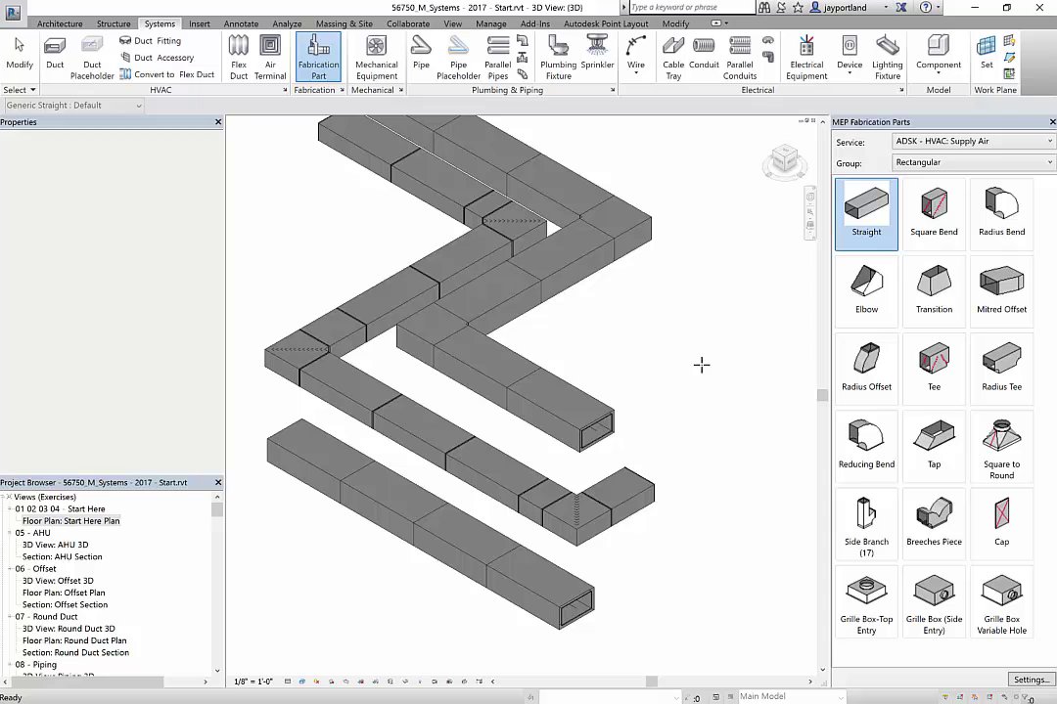